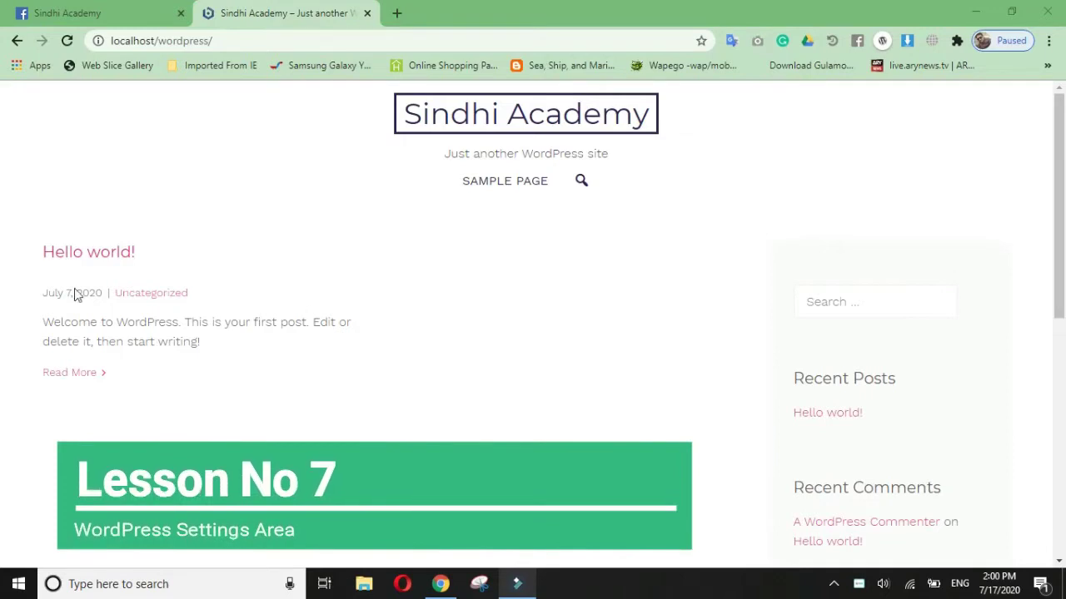
Step: Open a new Chrome tab and close the old site tab
left_click(137, 294)
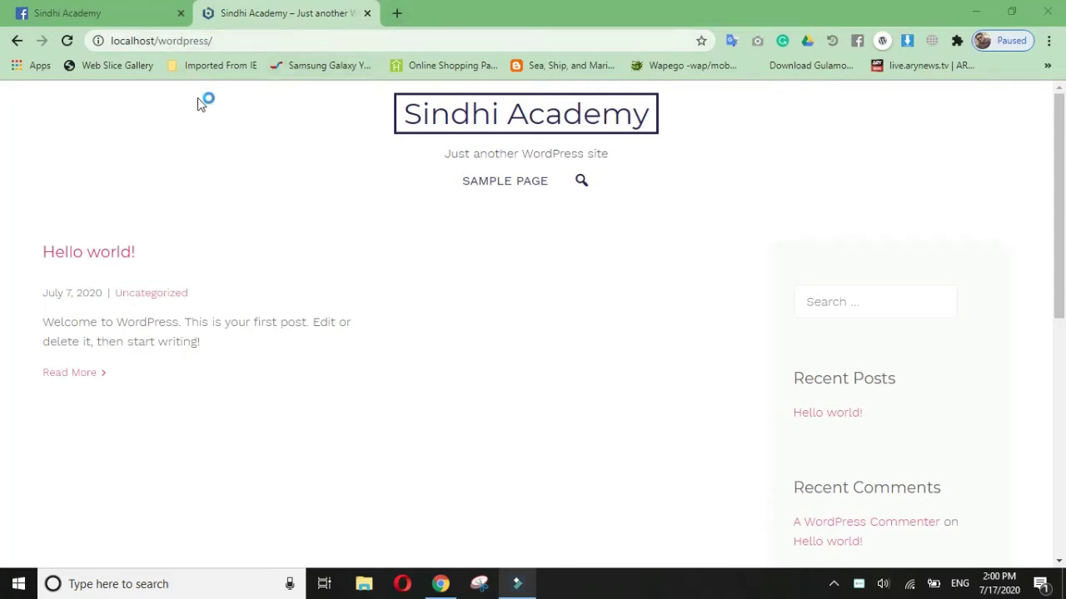
left_click(397, 14)
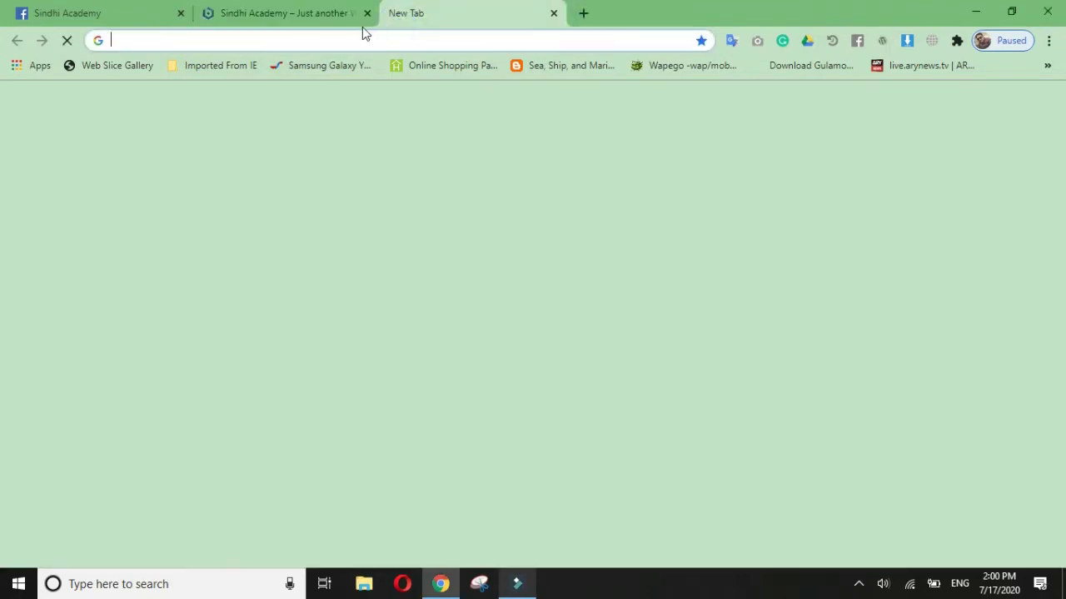
left_click(367, 14)
Step: Load localhost and open the WordPress site from the Bitnami welcome page
left_click(328, 44)
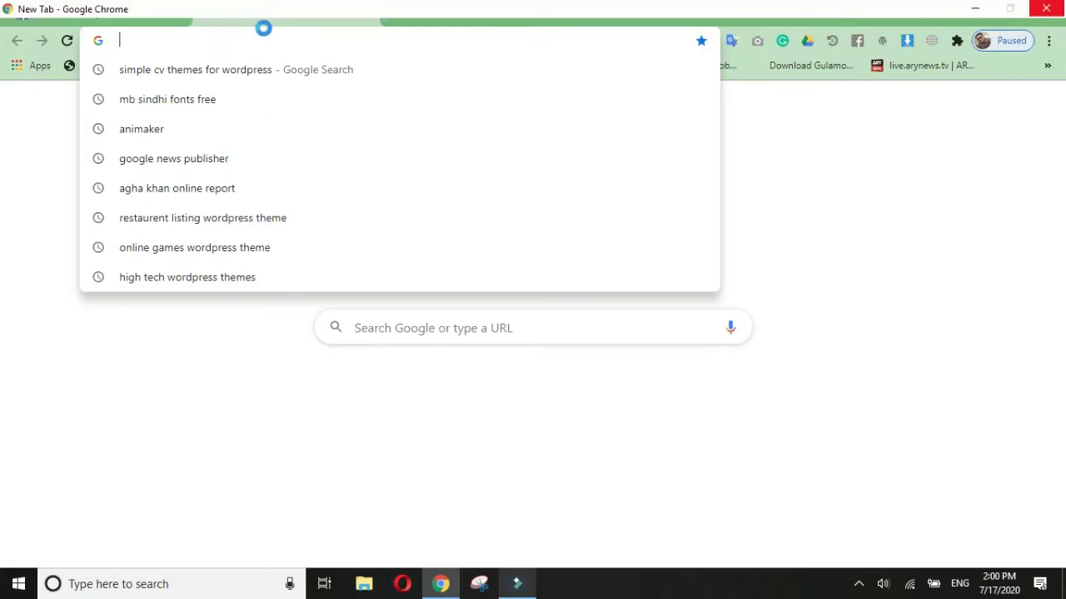
type("lolo")
key("BackSpace")
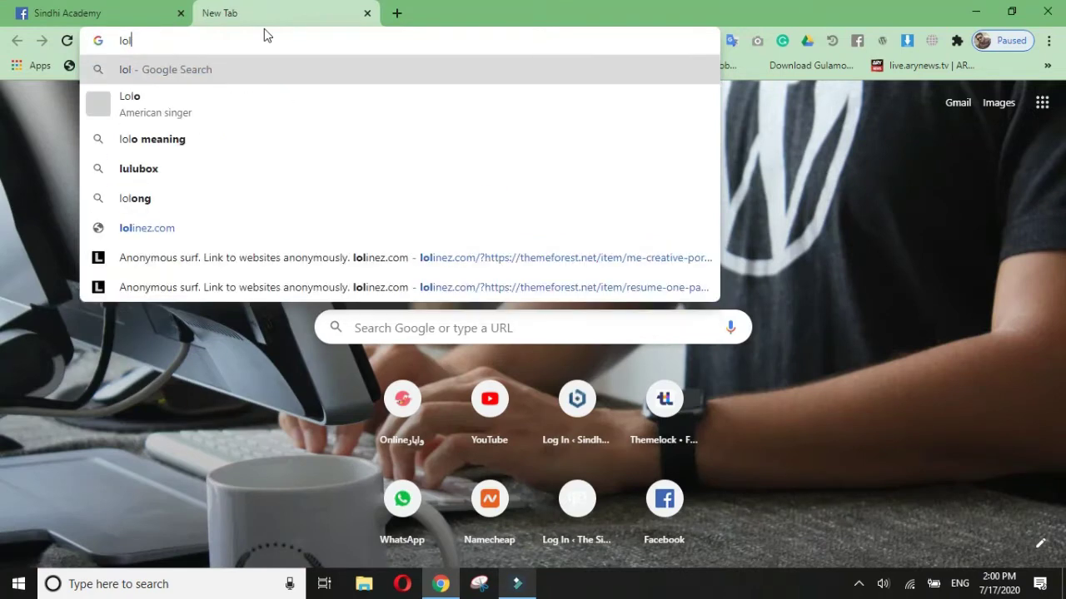
key("BackSpace")
type("ca")
key("Return")
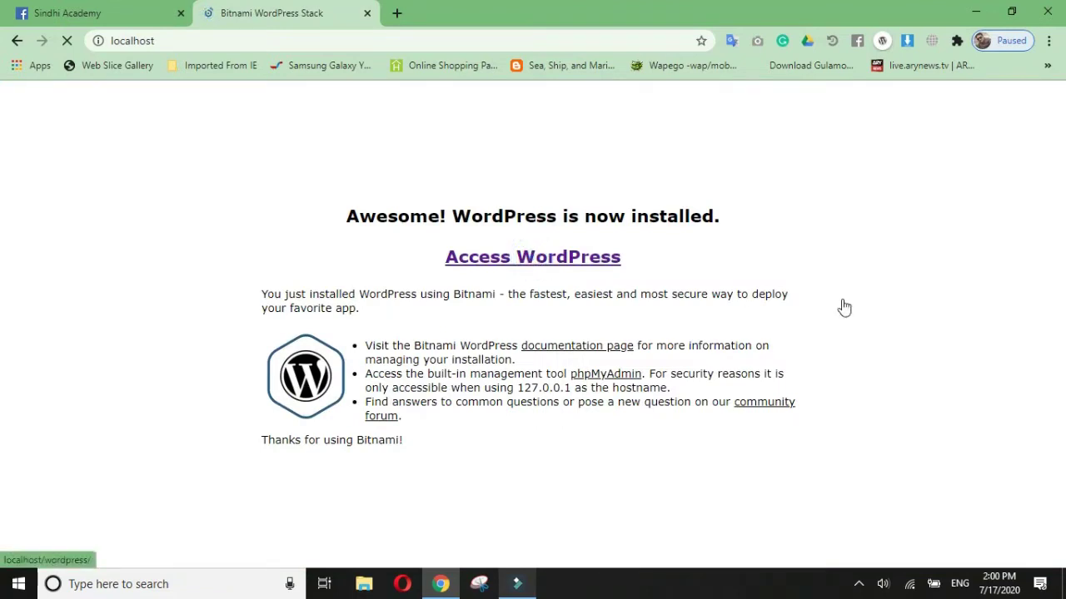
left_click(533, 257)
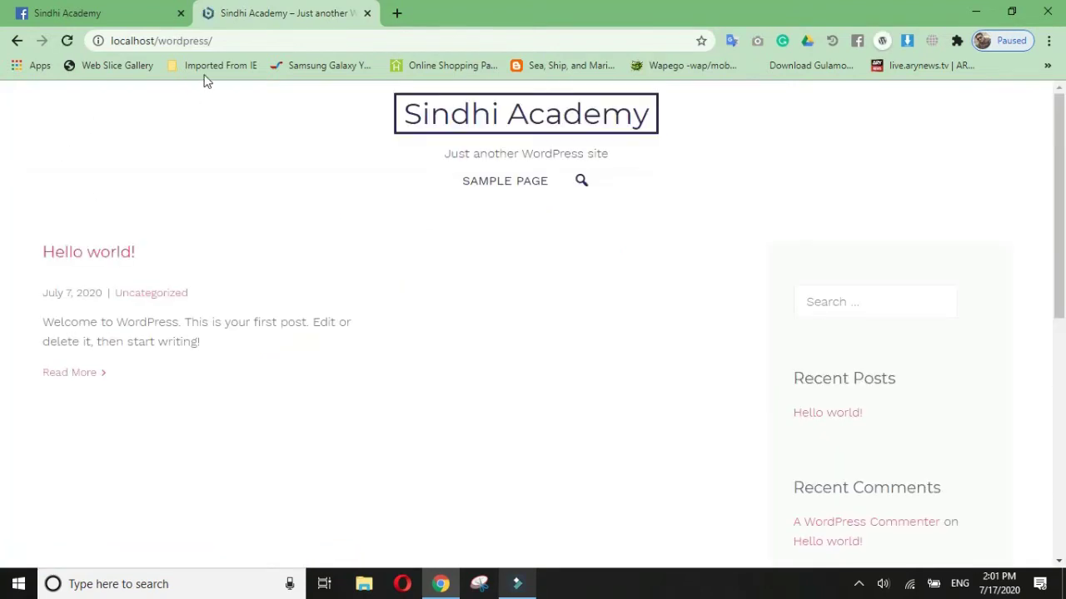
Step: Append wp-admin to the site address to load the WordPress login page
left_click(240, 40)
left_click(264, 38)
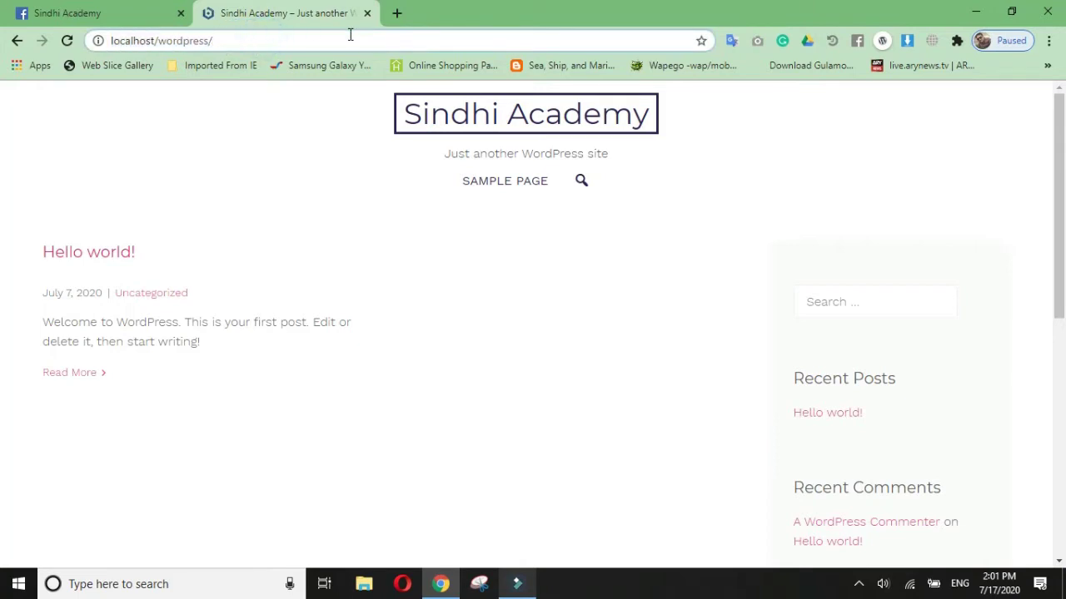
type("w")
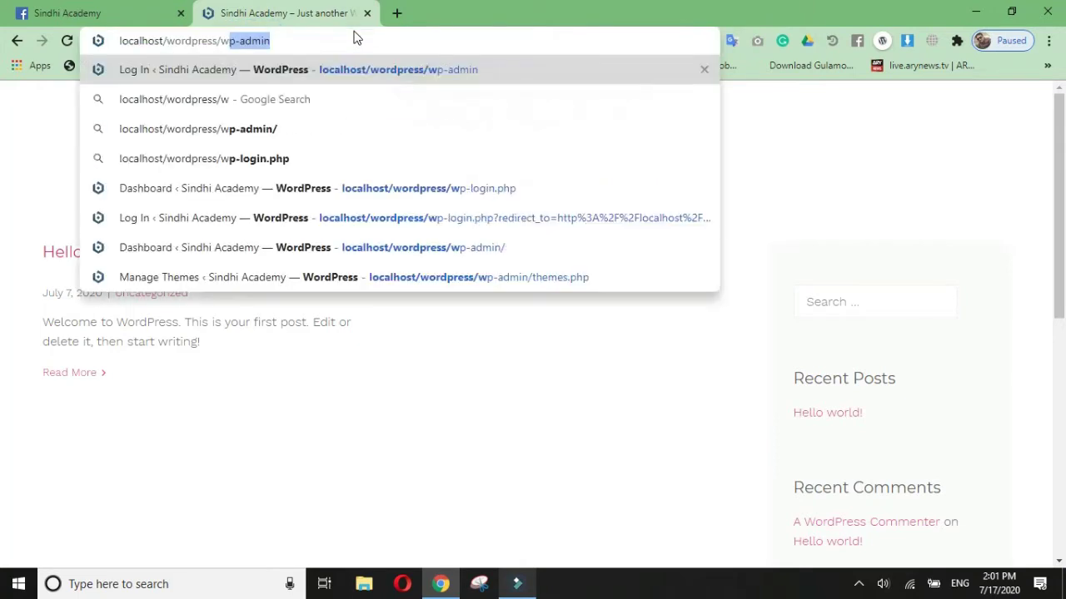
type("p")
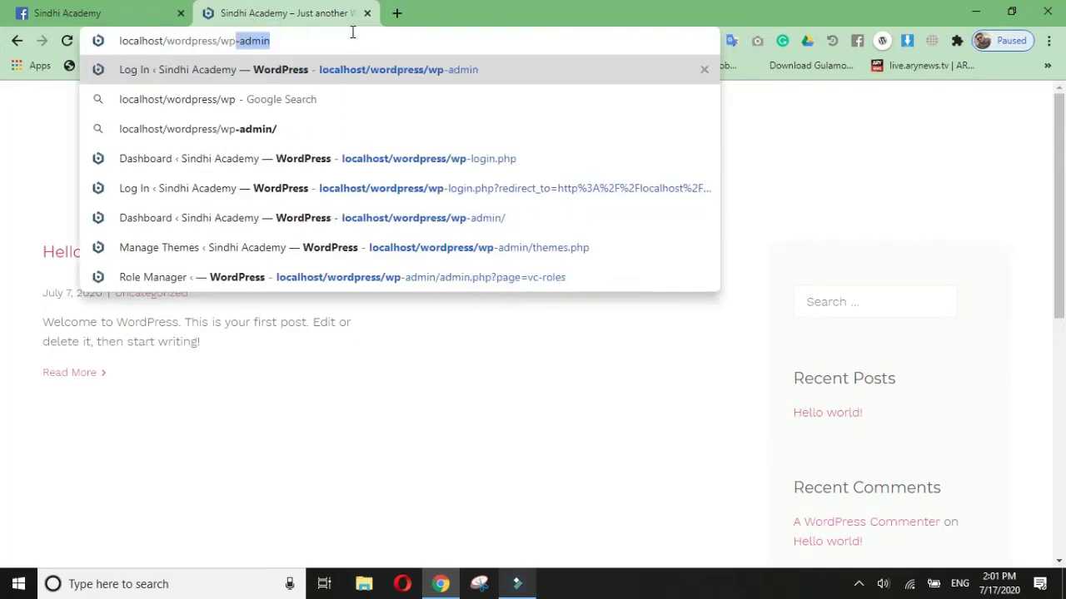
type("-admin")
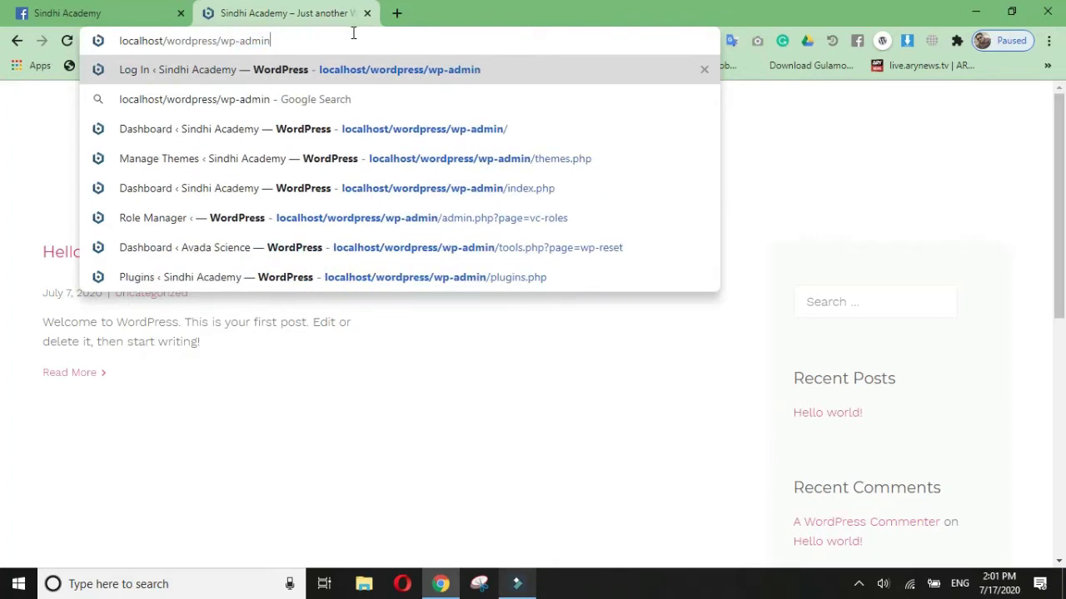
key("Return")
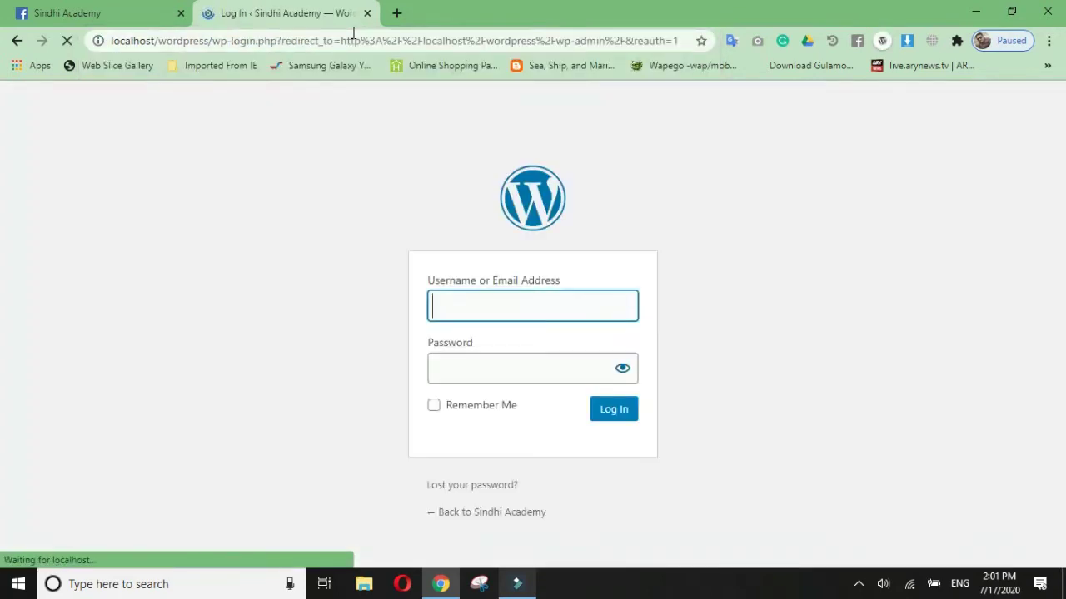
Step: Log in as admin with the account password
type("admin")
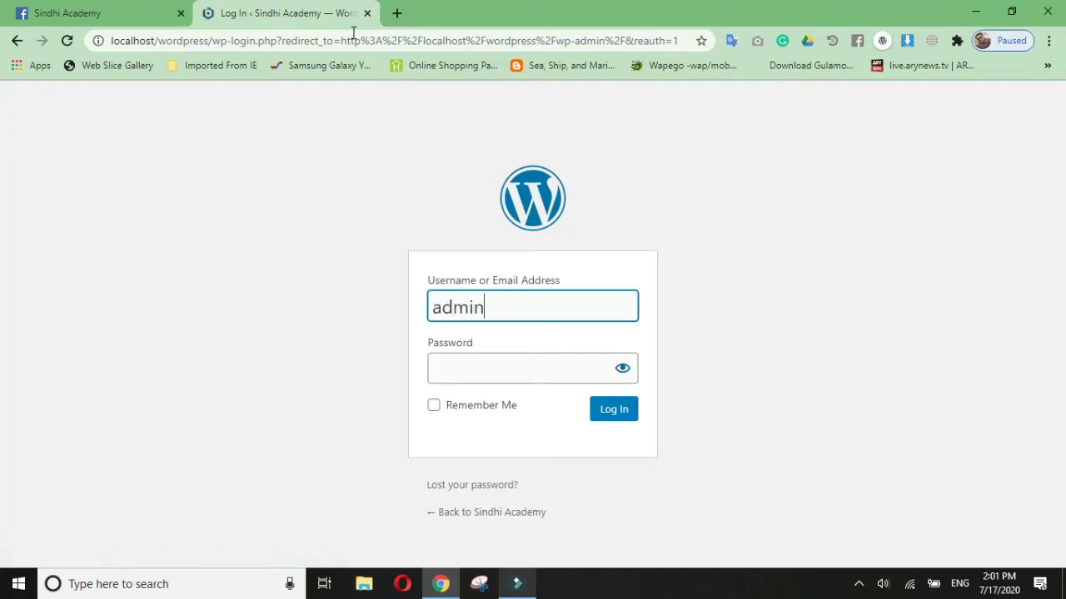
key("Tab")
type("***")
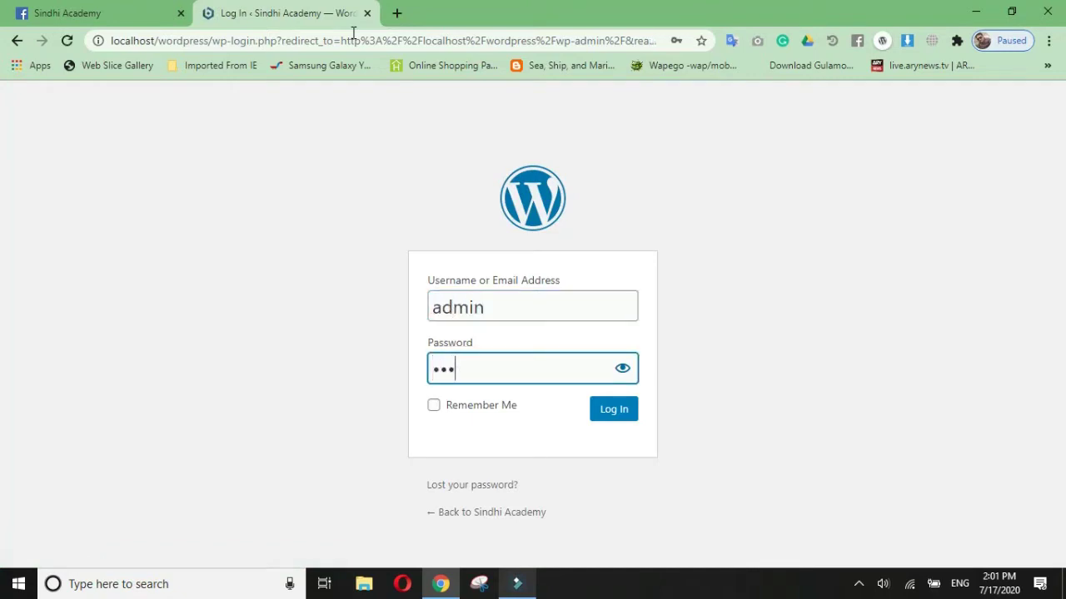
key("Return")
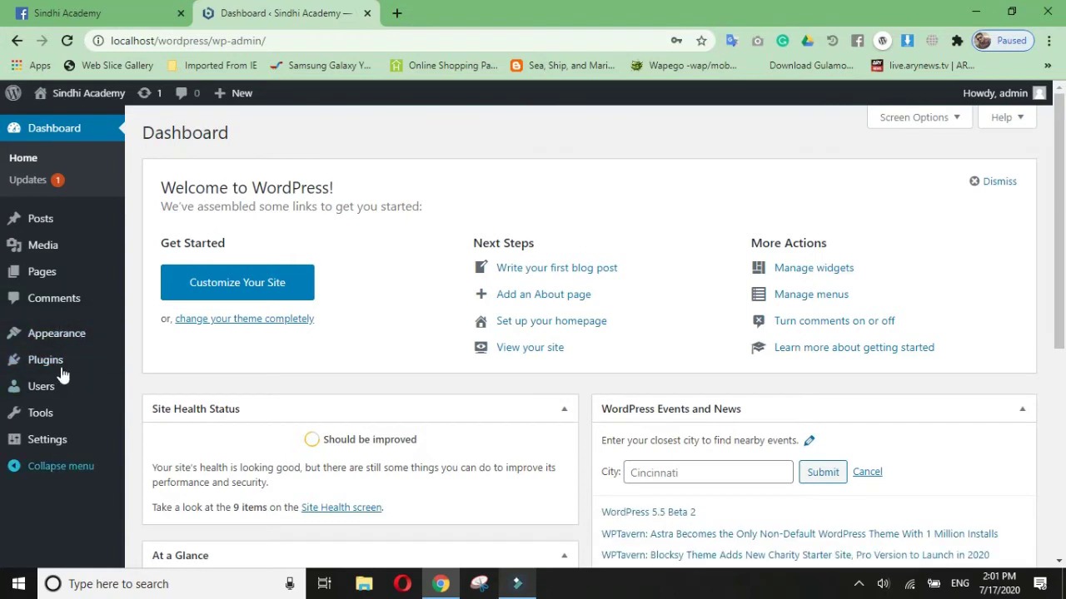
mouse_move(80, 338)
mouse_move(50, 456)
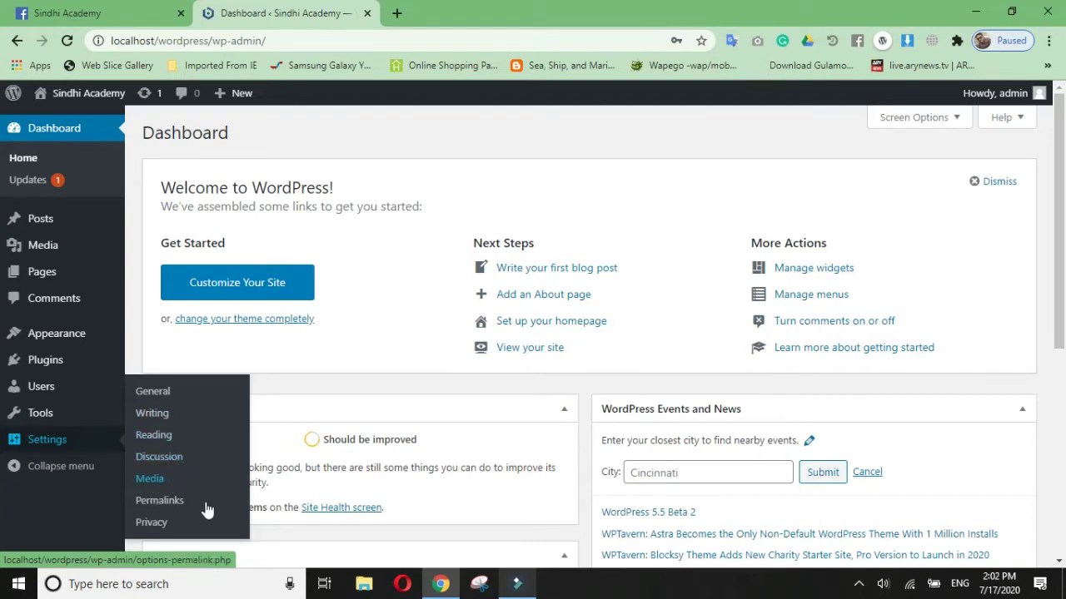
left_click(50, 439)
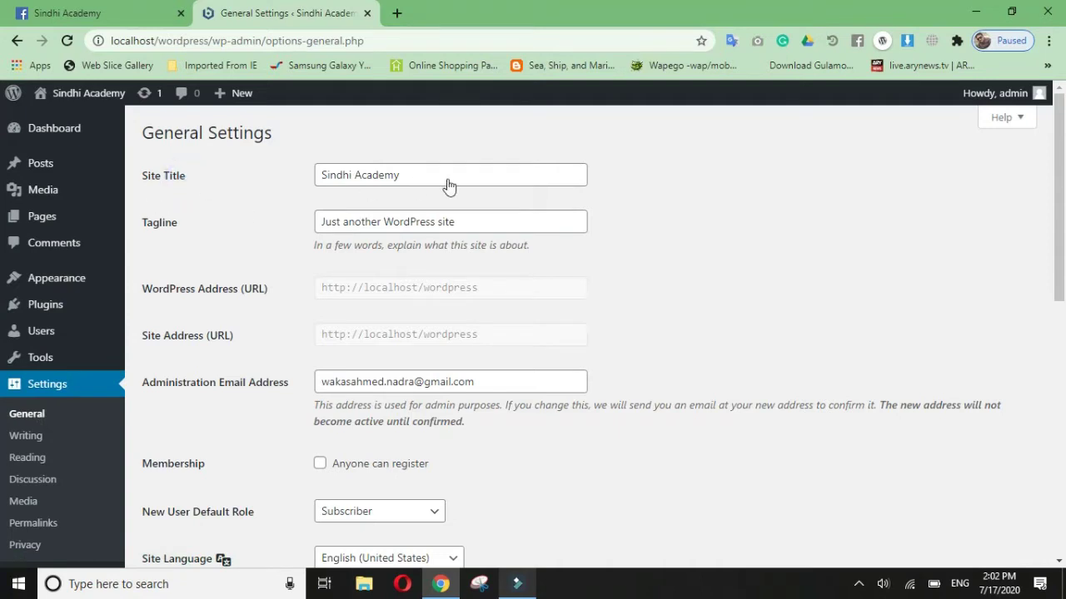
Step: Review the Site Title and Tagline fields in General Settings
left_click_drag(187, 176, 148, 175)
left_click(410, 182)
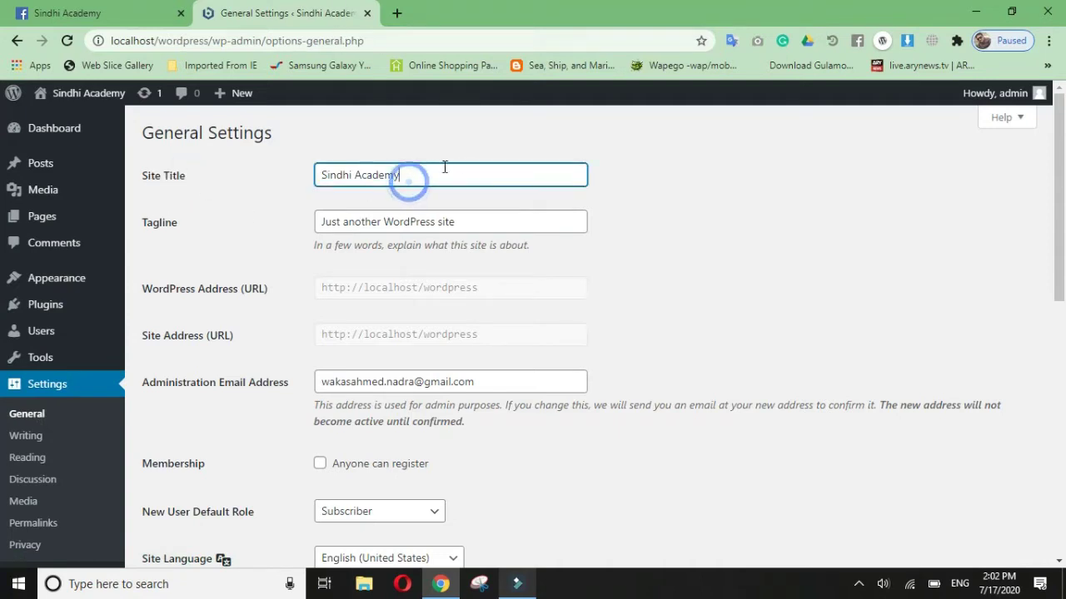
left_click(483, 223)
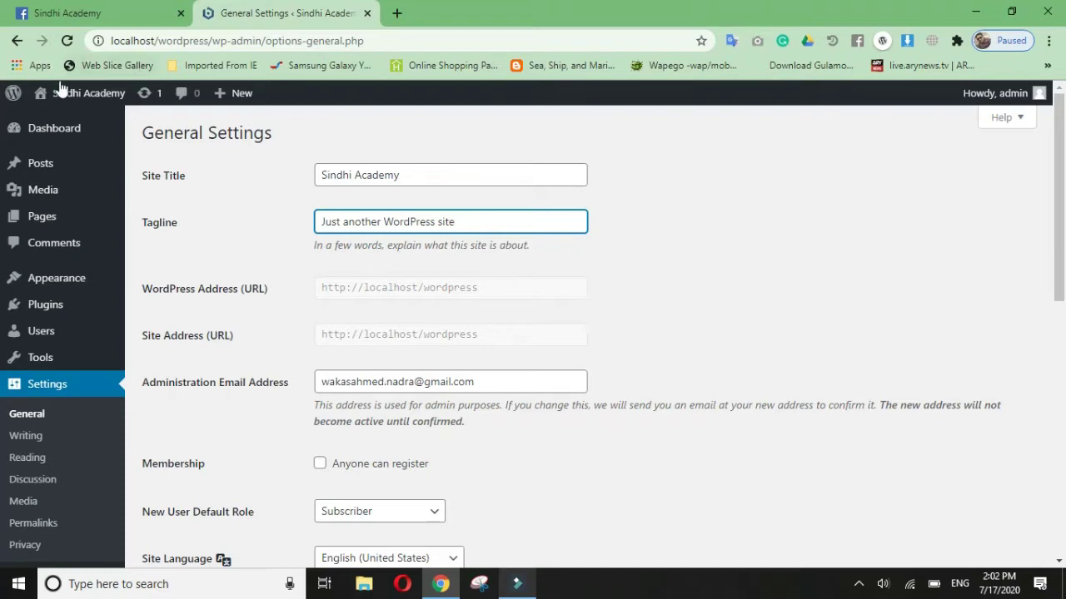
Step: Open the live site in a new tab to view its tagline, then return to General Settings
mouse_move(83, 94)
middle_click(54, 120)
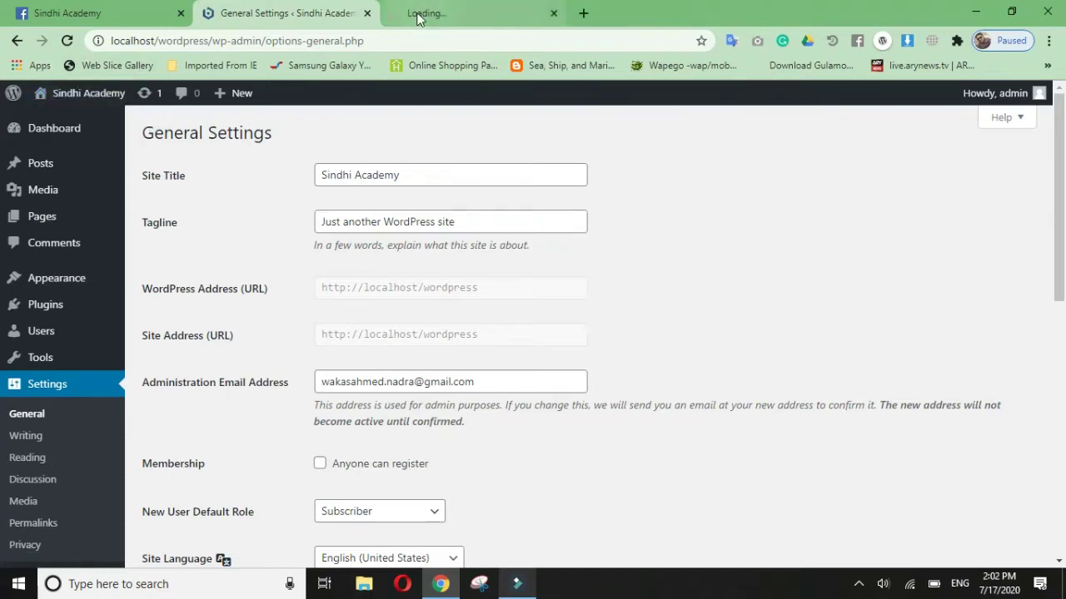
left_click(491, 12)
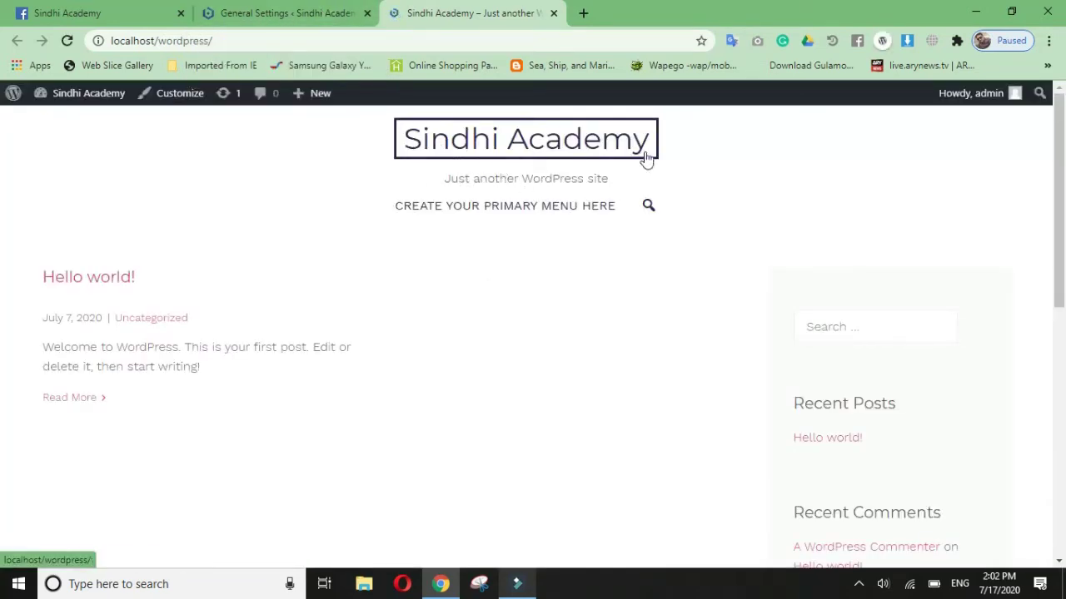
left_click_drag(614, 179, 450, 178)
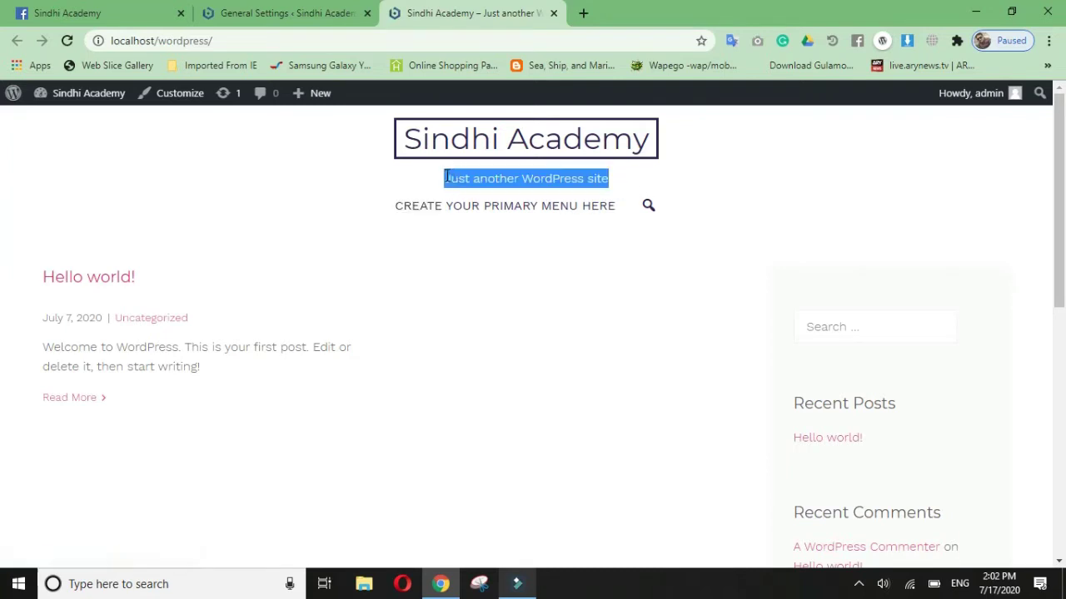
left_click(619, 177)
left_click(266, 12)
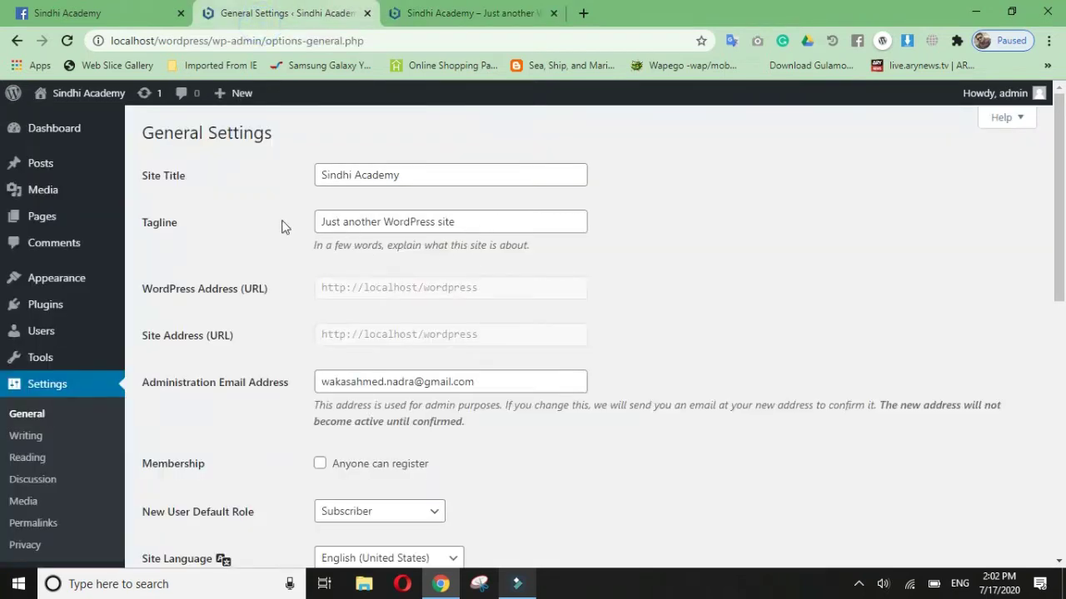
Step: Replace the tagline text with 'The Worlds First Sindhi E Learning Portal'
left_click(489, 221)
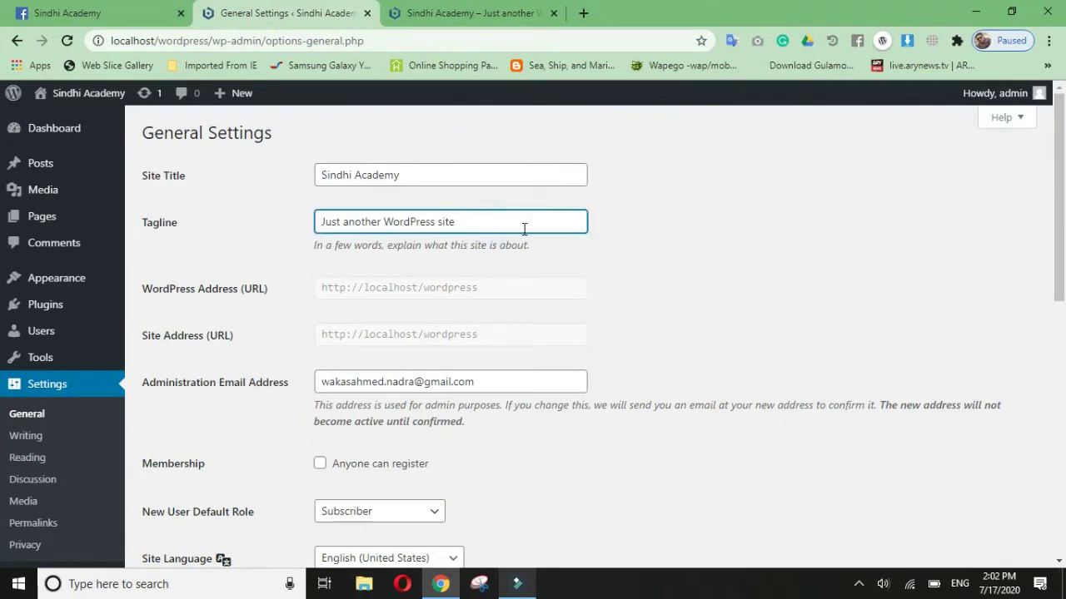
left_click_drag(493, 222, 286, 214)
left_click(492, 219)
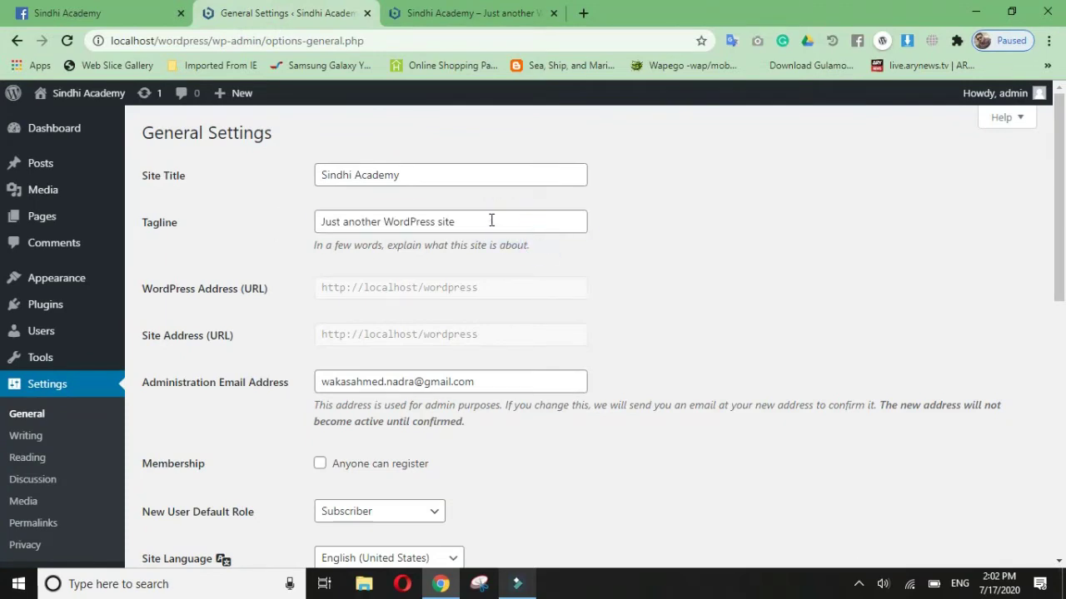
triple_click(492, 219)
type("The ")
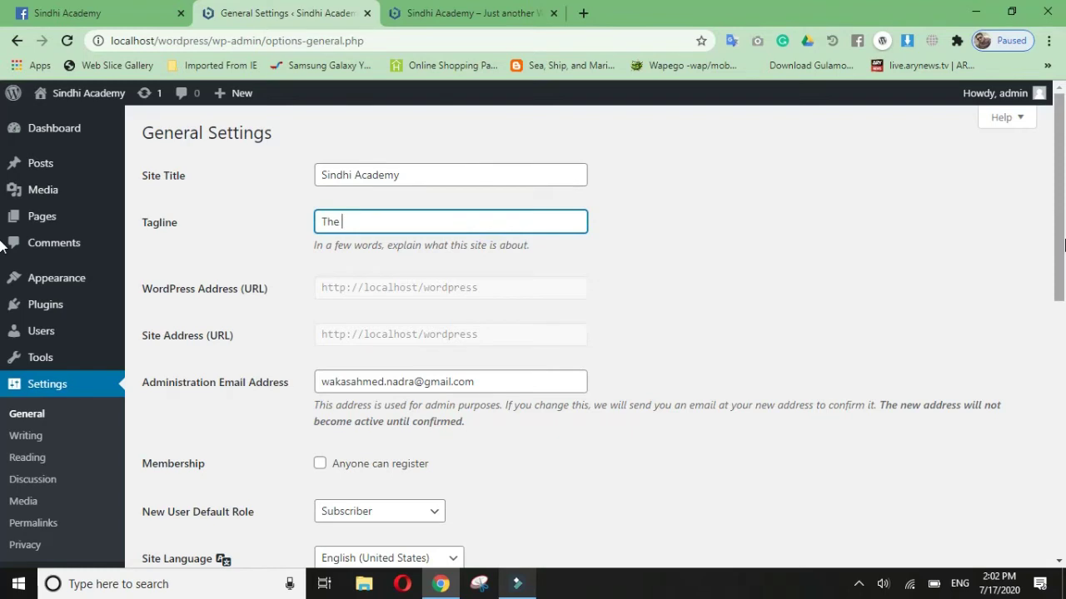
type("Worlds First Sindhi E L")
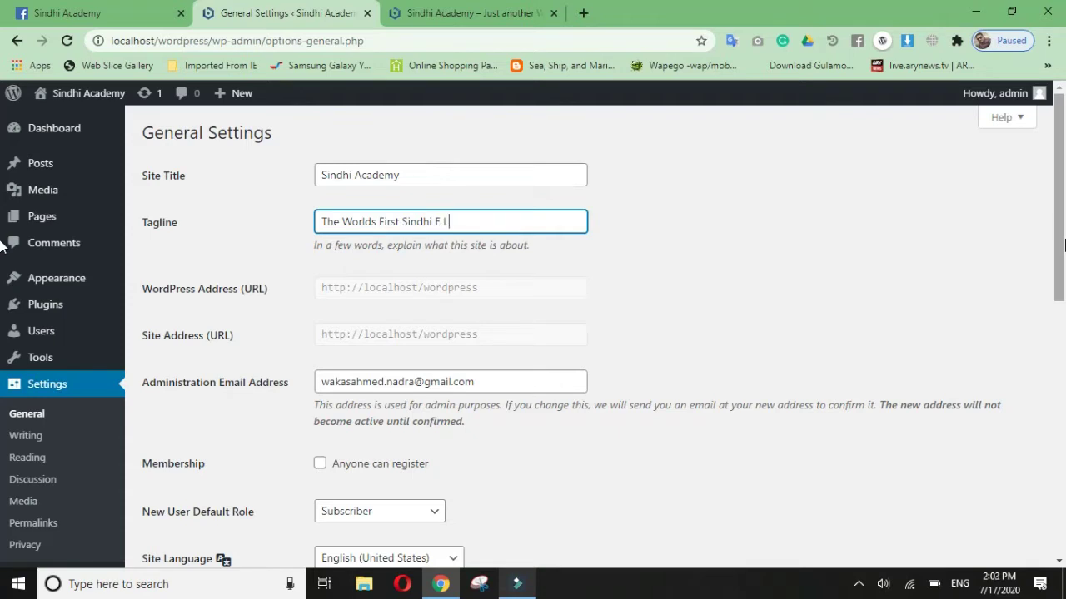
type("earning Portal")
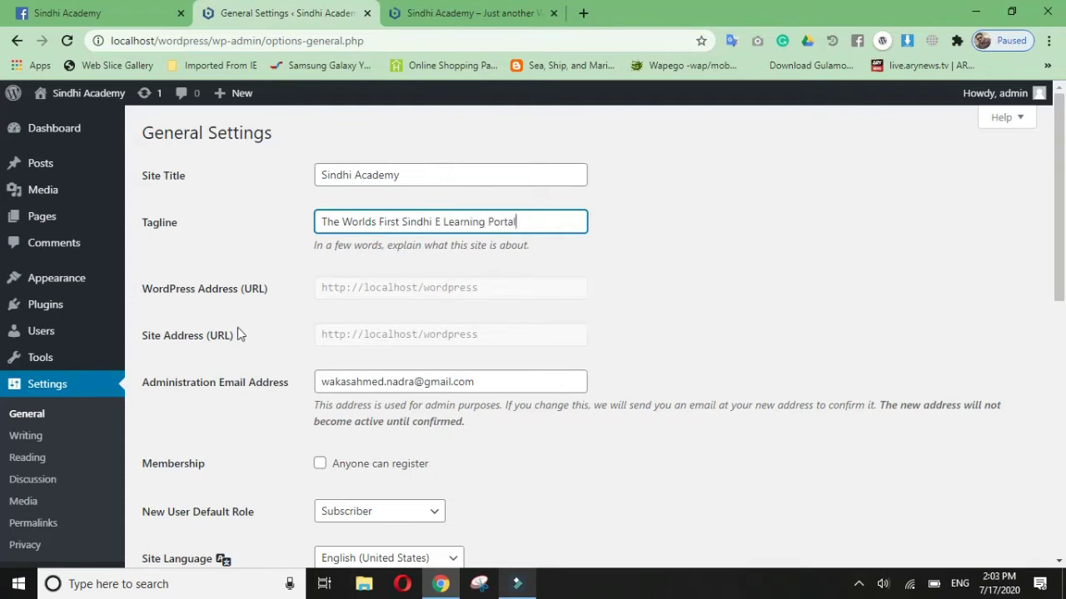
scroll(450, 308, "down", 1)
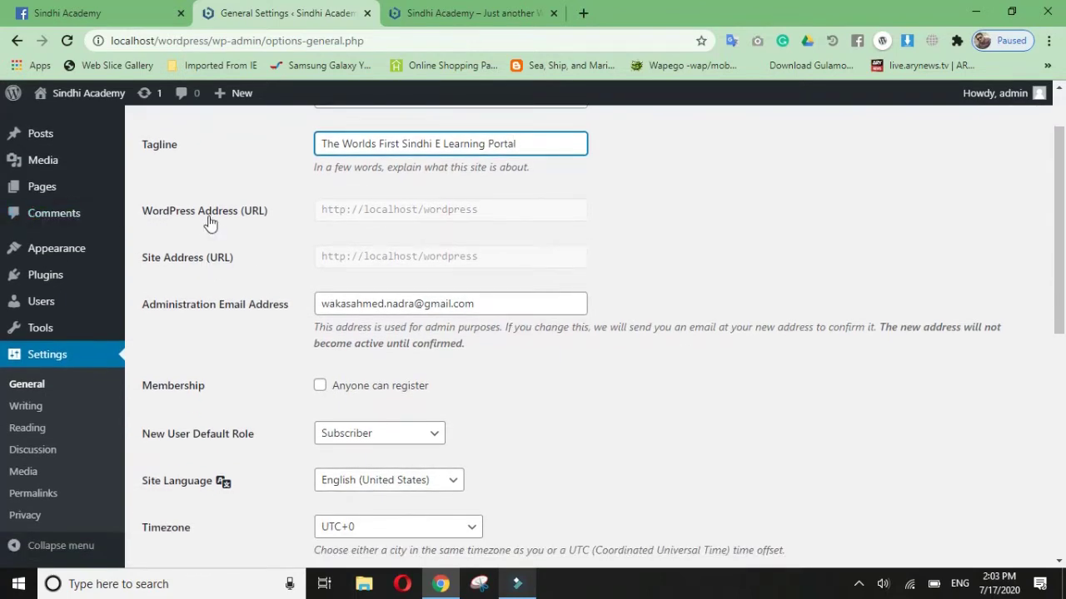
Step: Review the WordPress address, site address and administration email fields
left_click(362, 214)
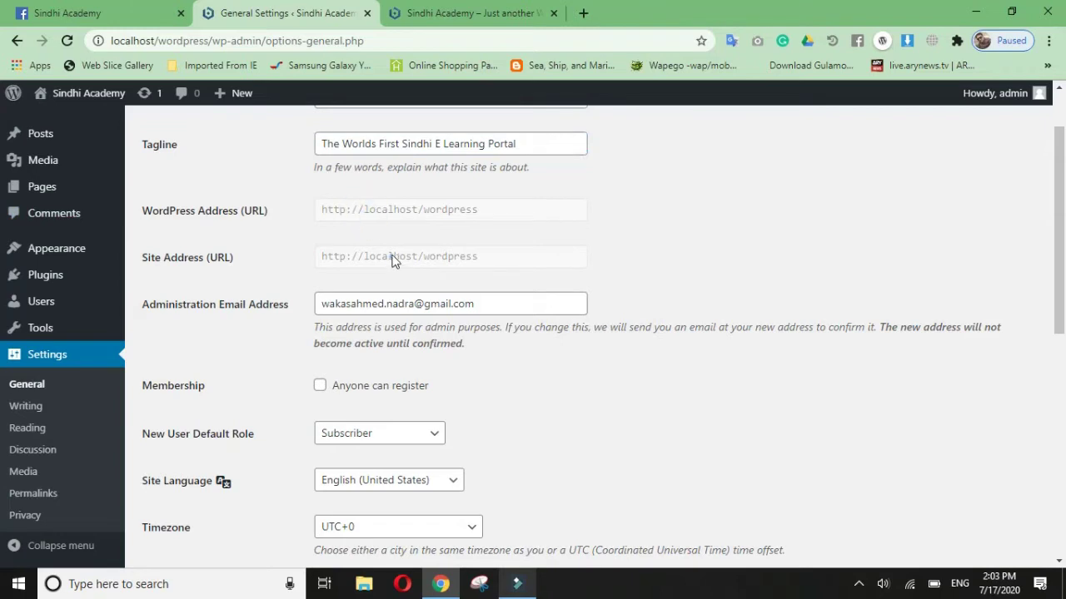
left_click(439, 210)
left_click(590, 209)
left_click(552, 301)
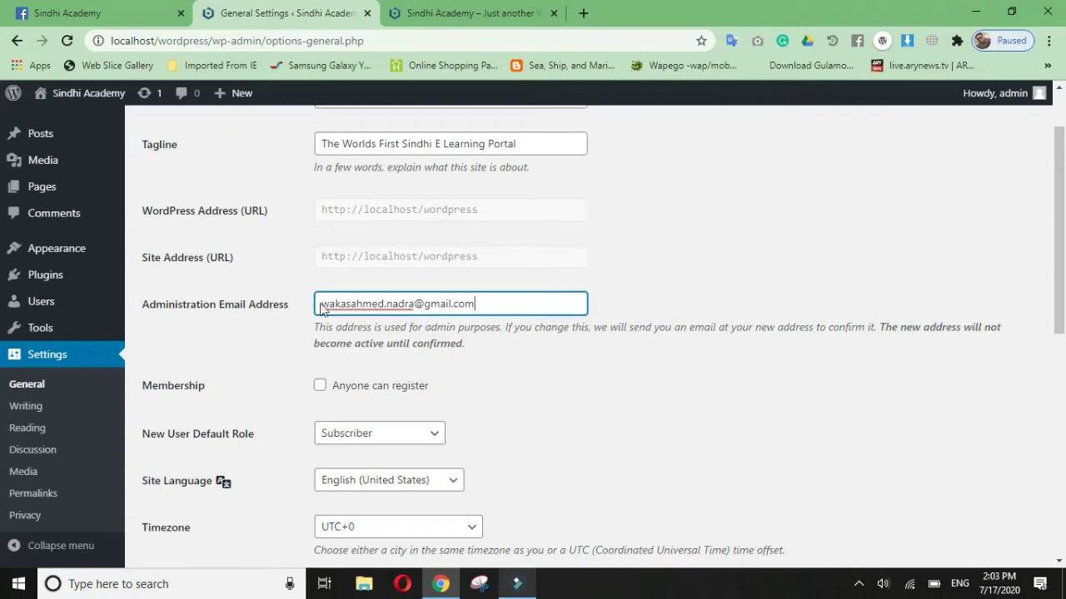
scroll(521, 328, "down", 2)
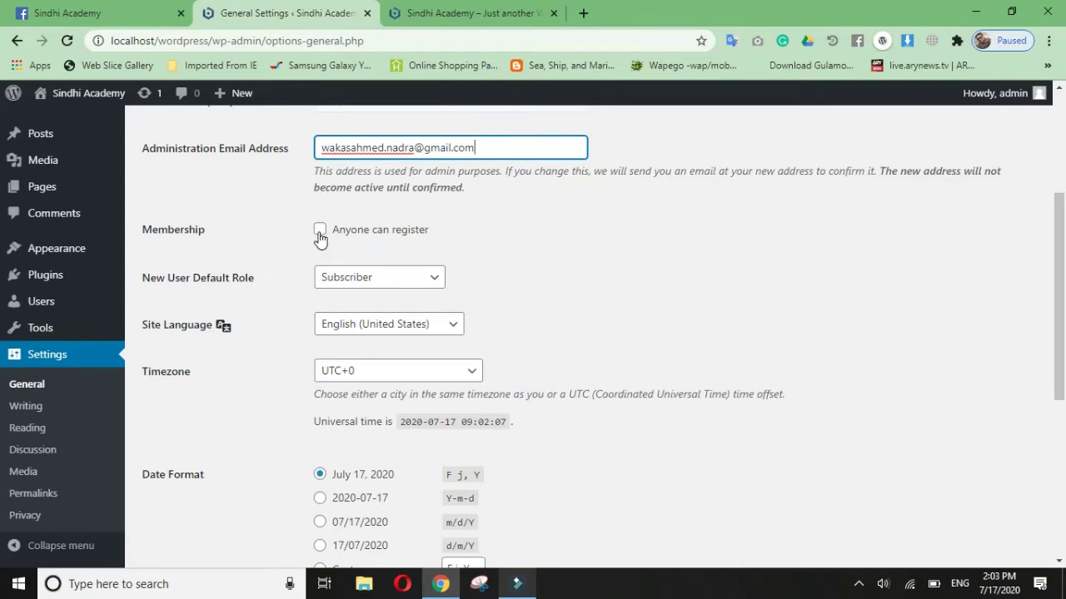
Step: Tick Anyone can register and check the New User Default Role stays Subscriber
left_click(319, 238)
left_click(319, 238)
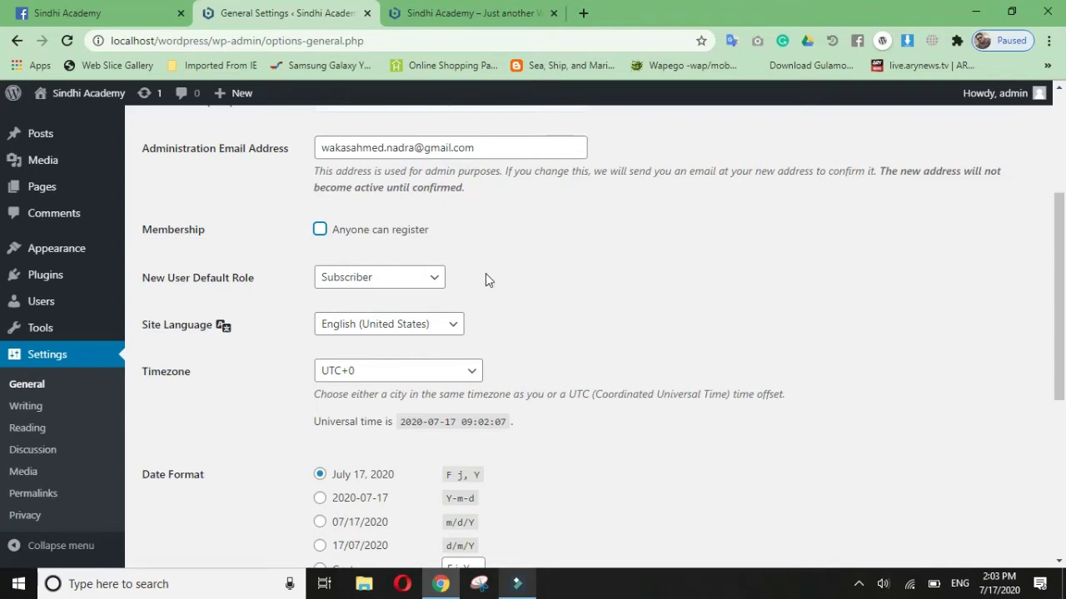
left_click(320, 235)
left_click(364, 277)
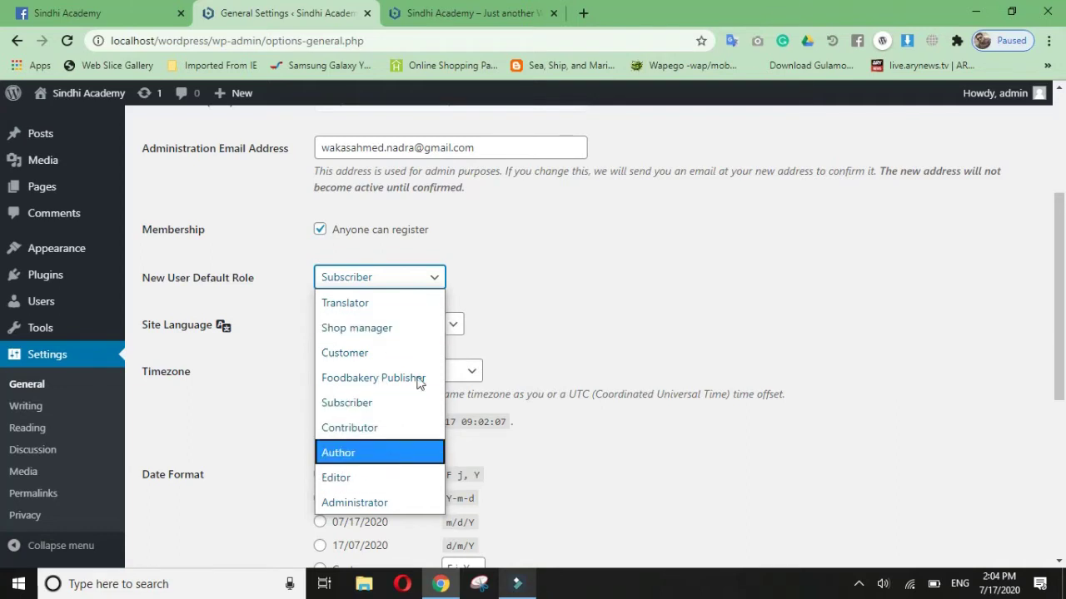
left_click(376, 403)
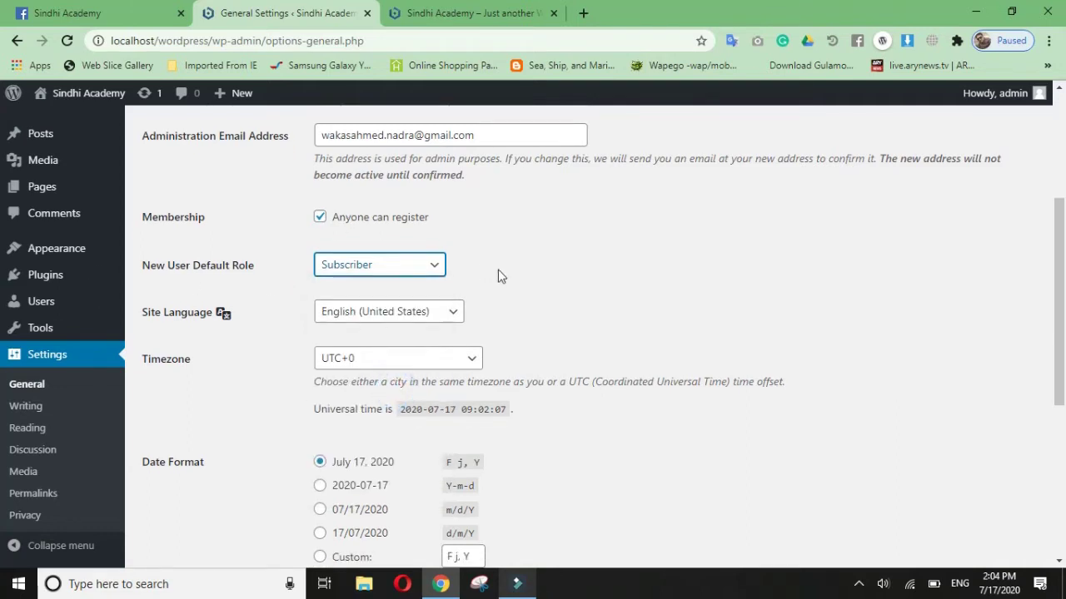
left_click(413, 327)
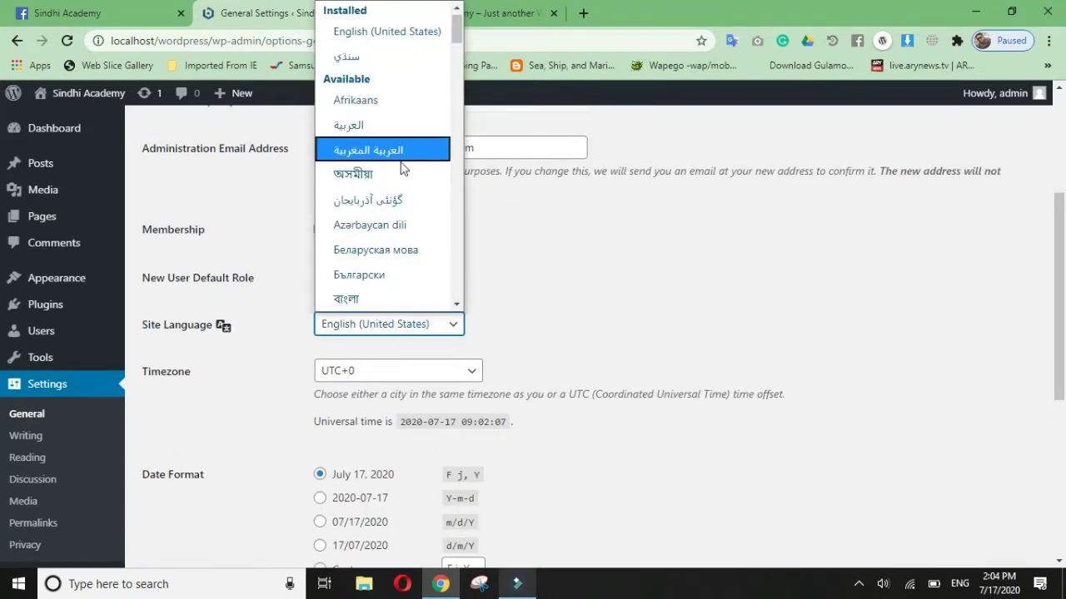
scroll(408, 217, "down", 8)
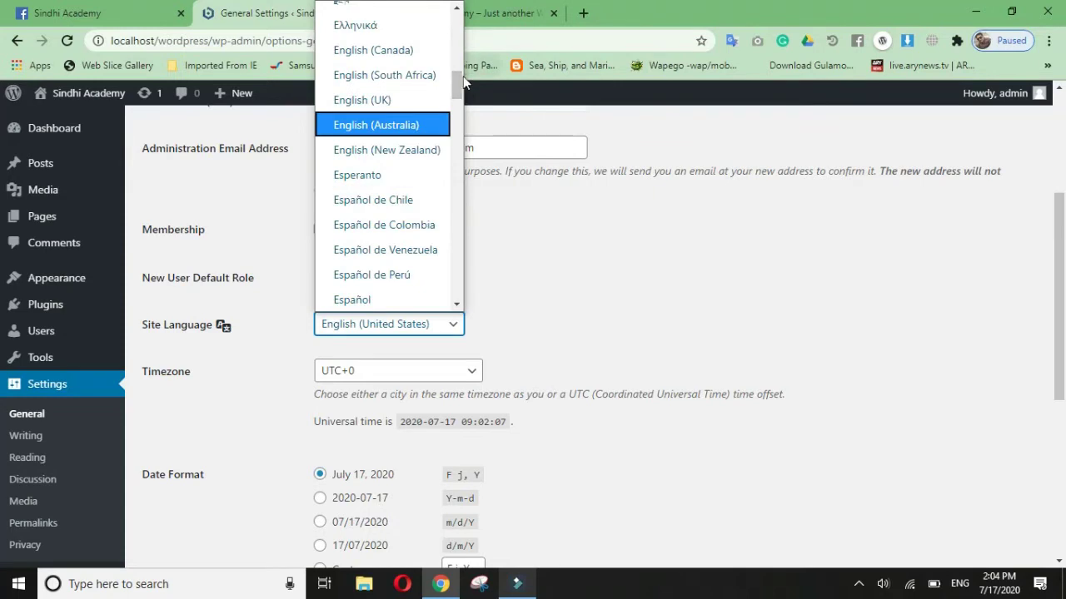
scroll(465, 74, "down", 20)
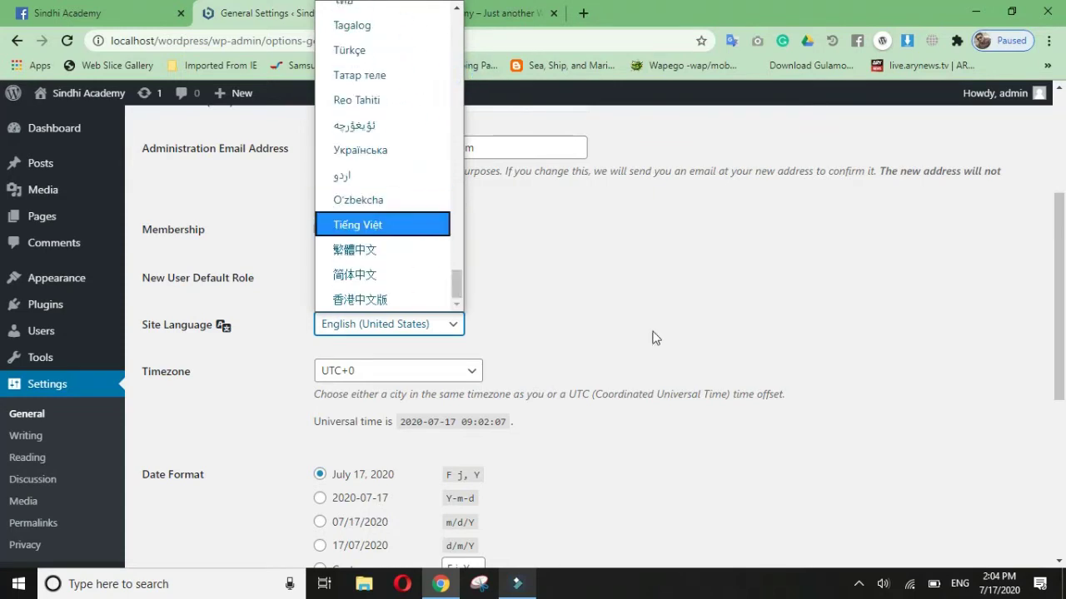
left_click(593, 368)
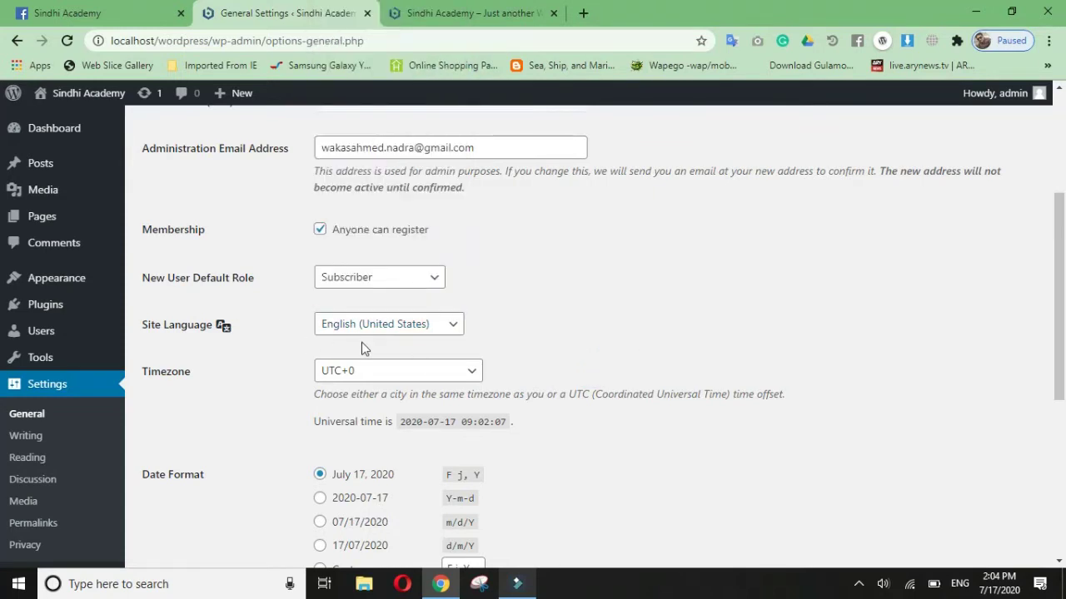
scroll(521, 279, "down", 2)
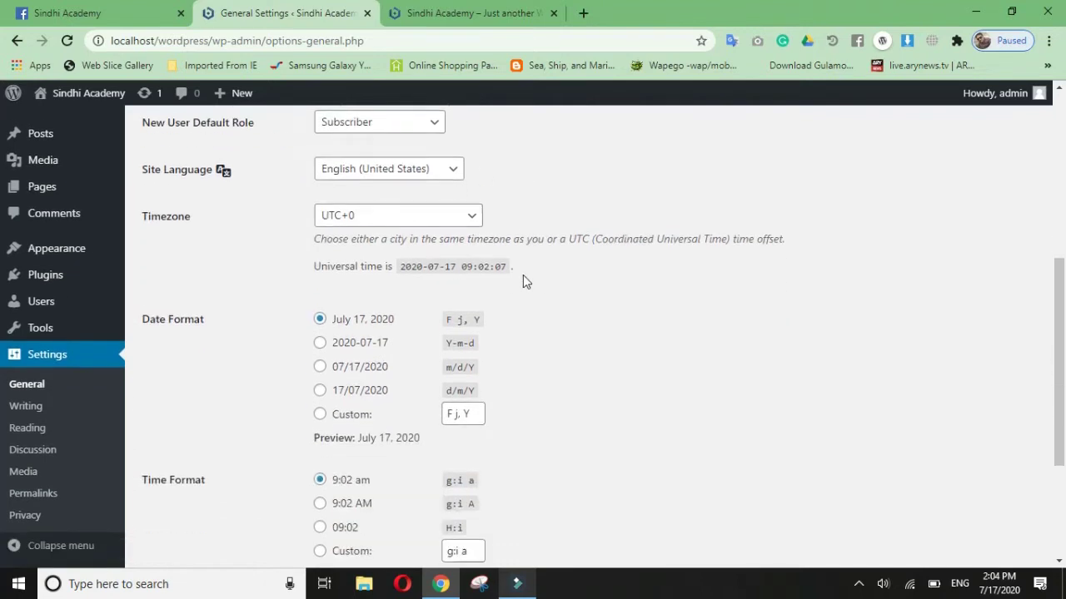
left_click(466, 217)
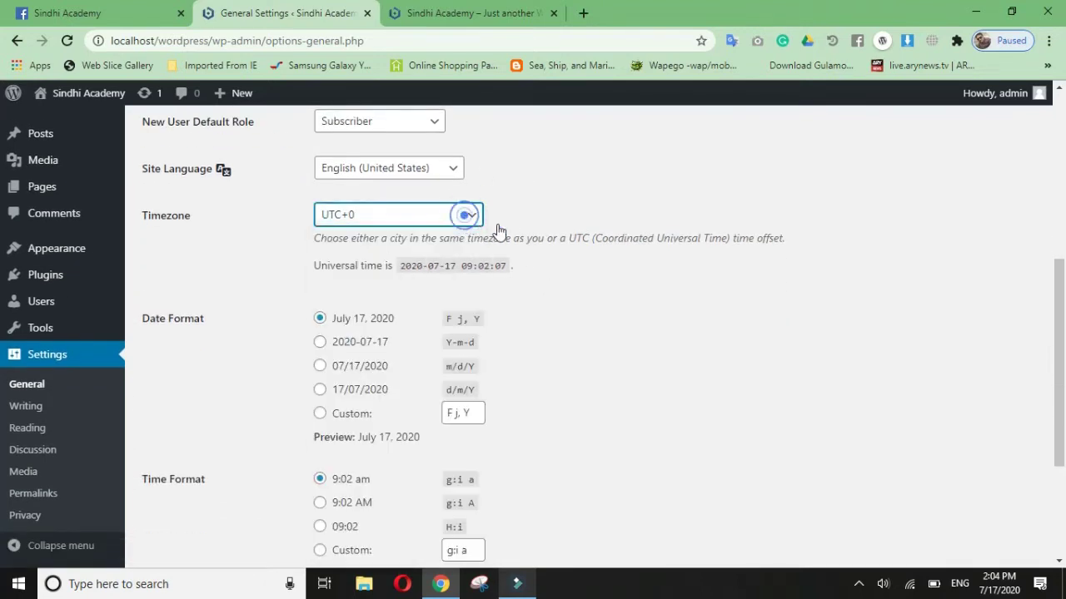
left_click(657, 343)
scroll(275, 300, "down", 1)
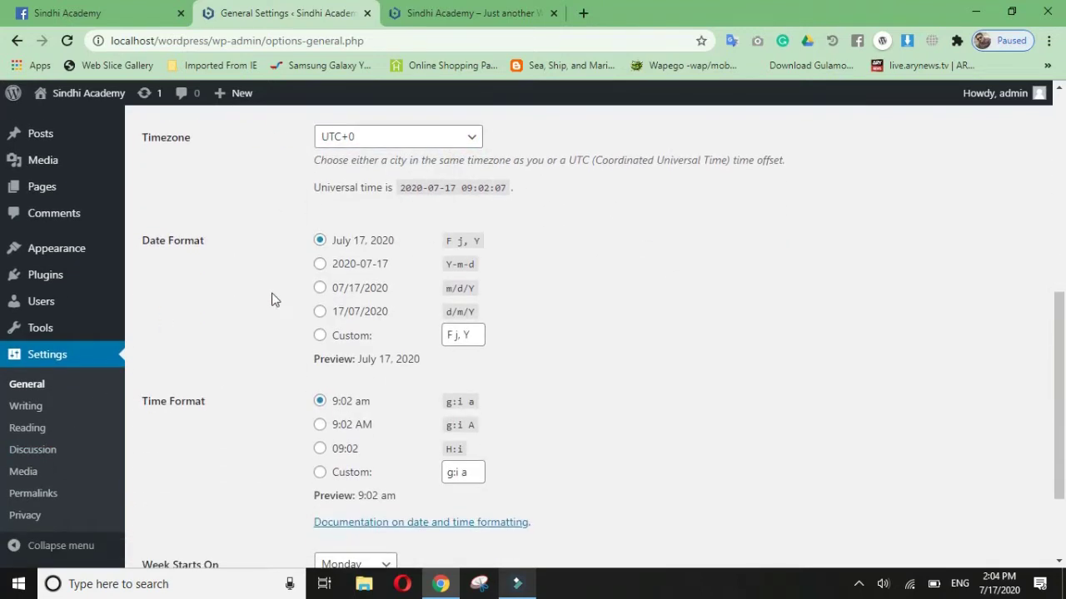
scroll(356, 362, "down", 2)
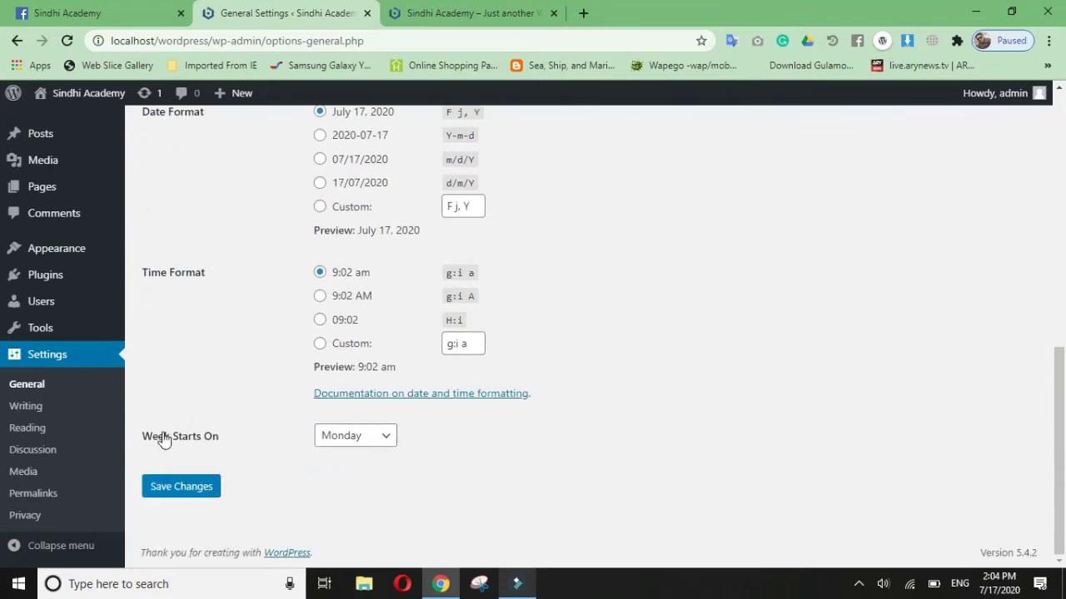
Step: Keep Monday as the week start and save the General Settings
left_click(378, 439)
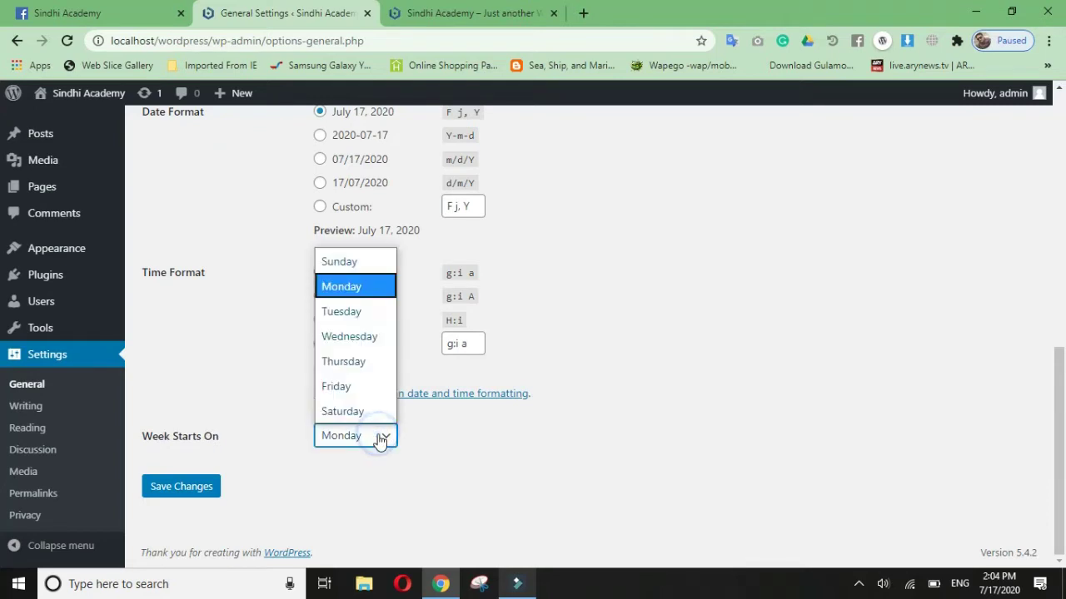
left_click(364, 298)
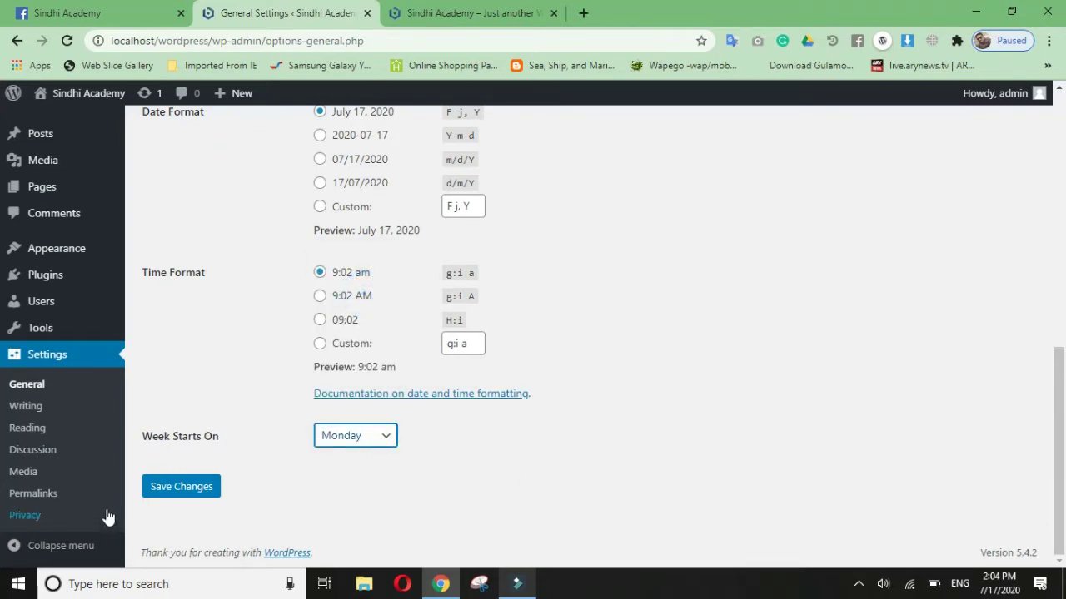
left_click(183, 492)
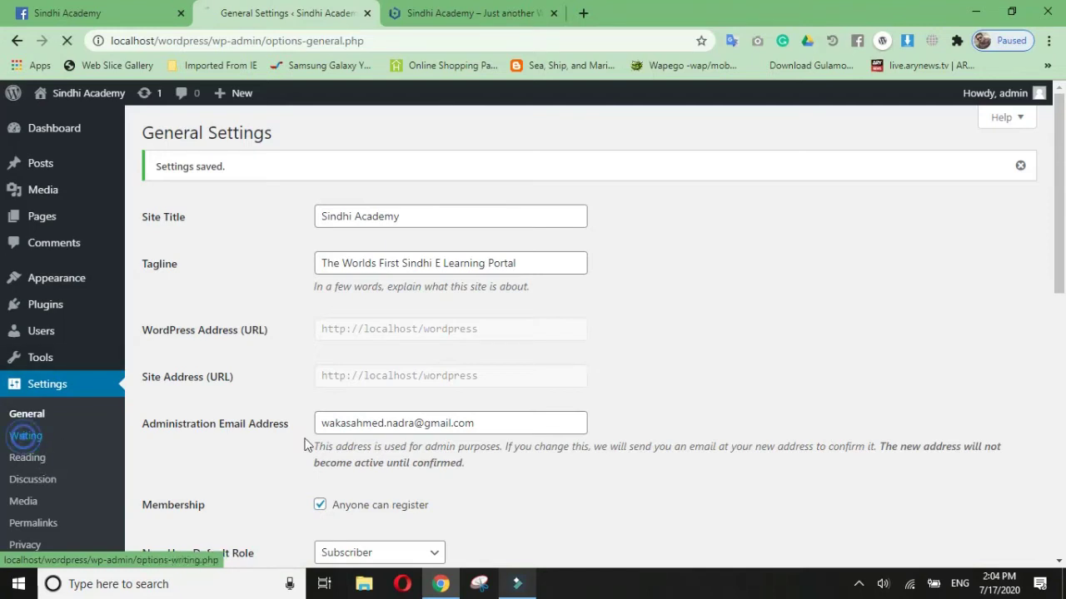
Step: Go to the Writing Settings page
left_click(26, 437)
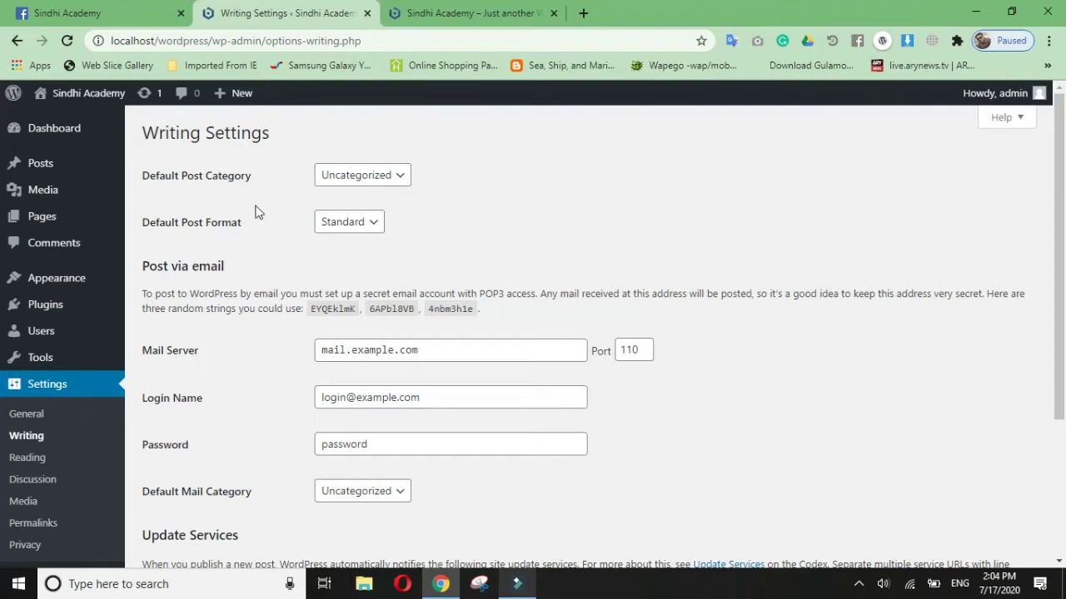
mouse_move(57, 219)
mouse_move(59, 175)
left_click(395, 177)
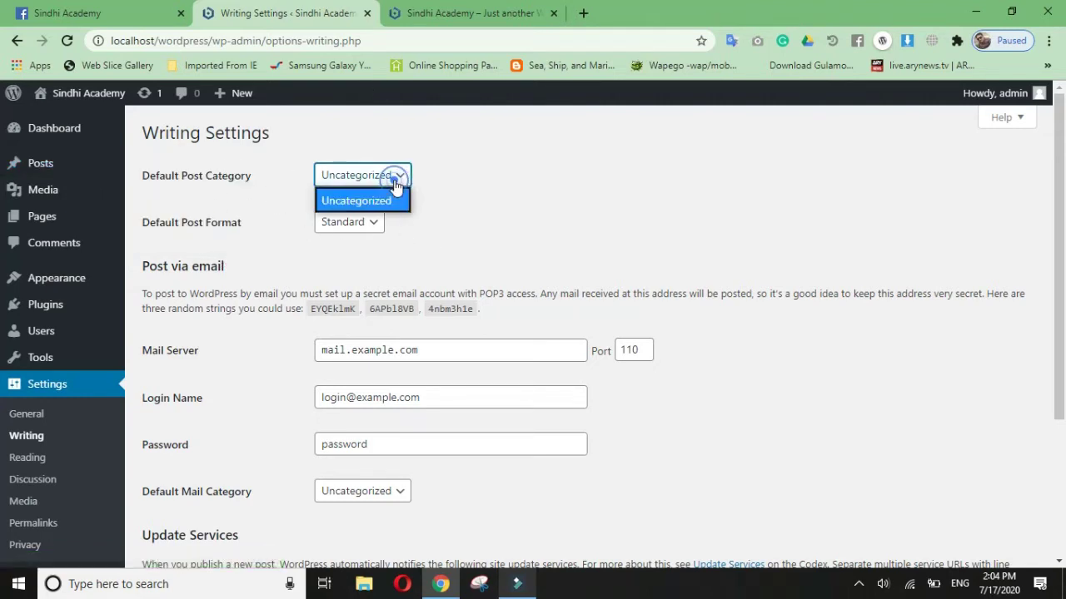
left_click(479, 199)
left_click(393, 177)
left_click(479, 265)
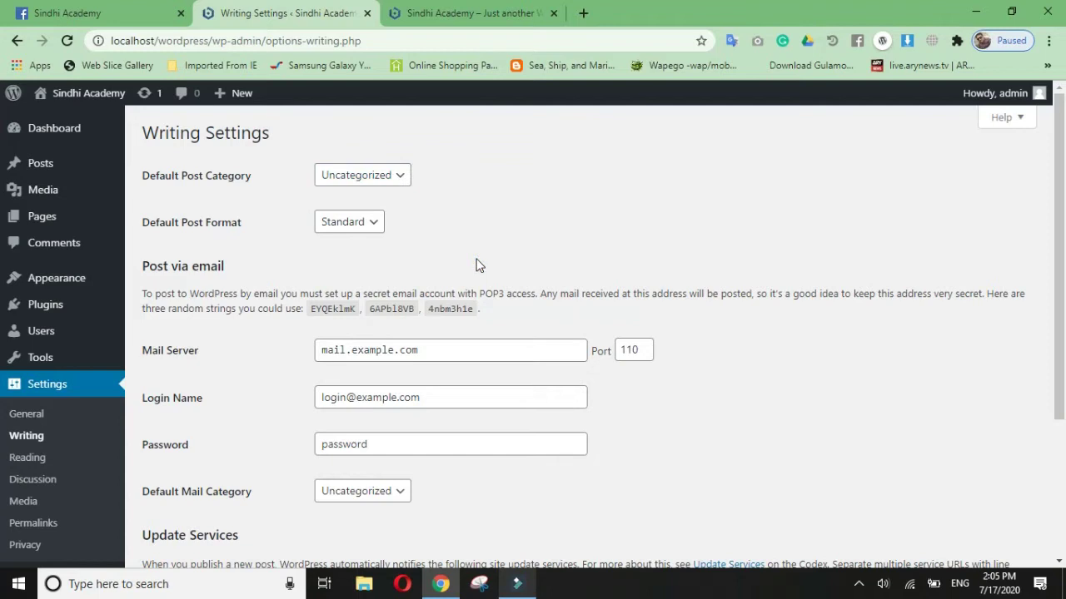
left_click(342, 226)
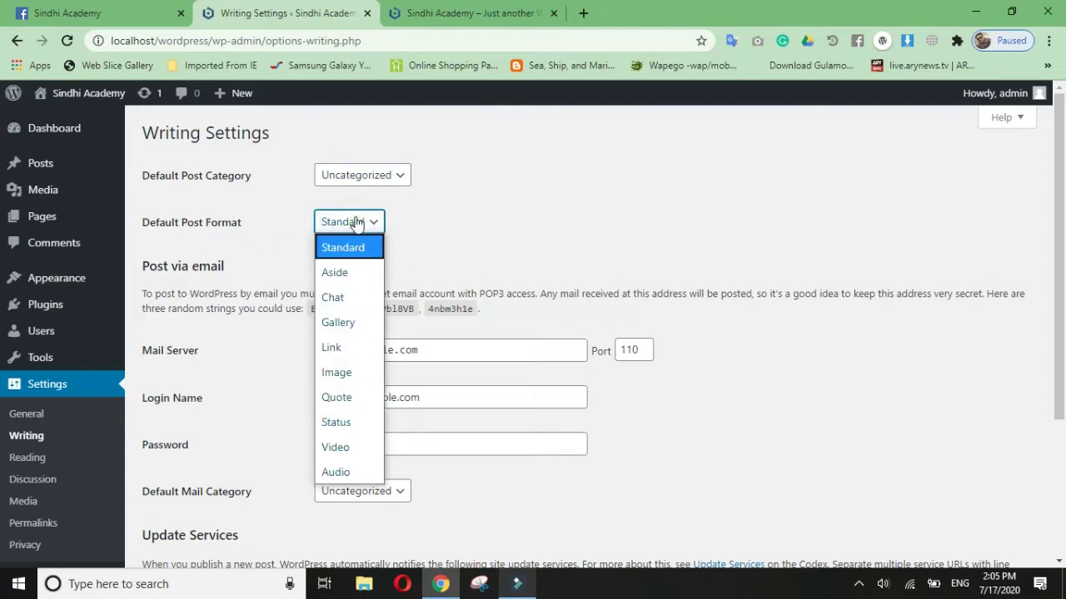
left_click(357, 221)
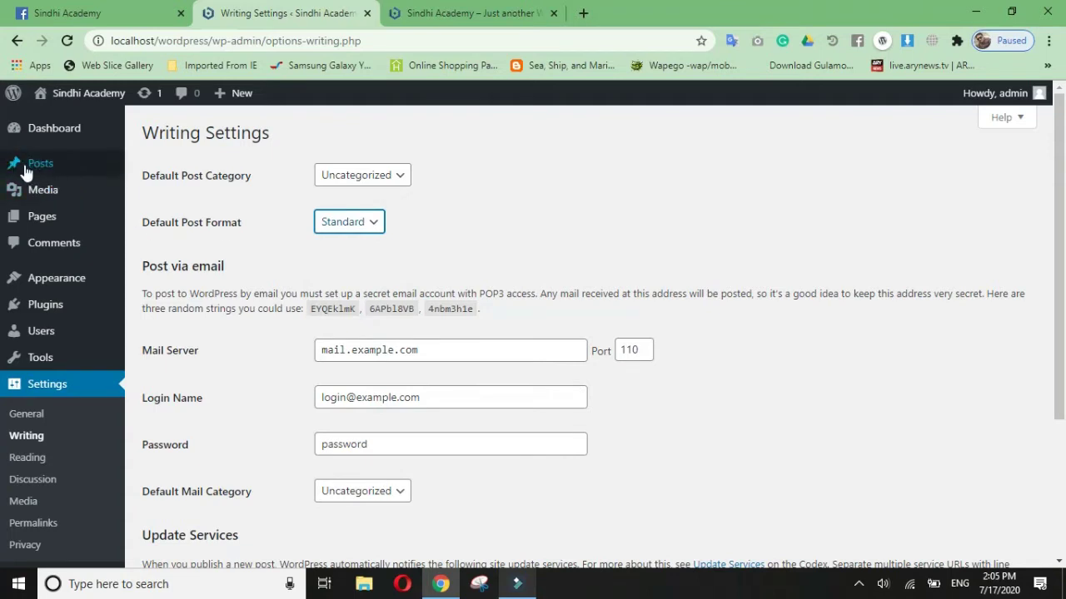
mouse_move(29, 166)
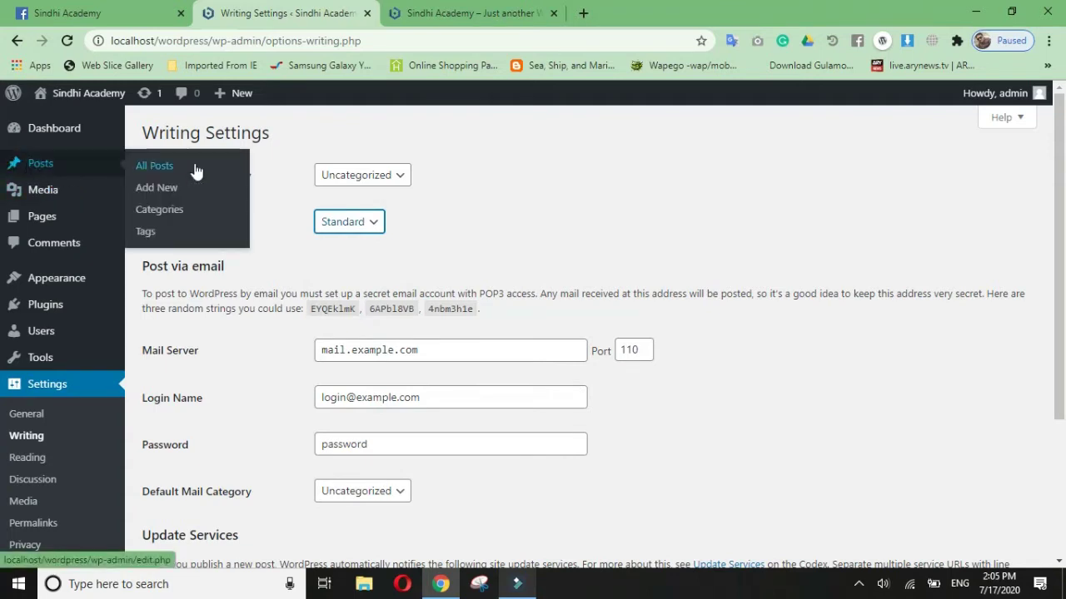
left_click(369, 222)
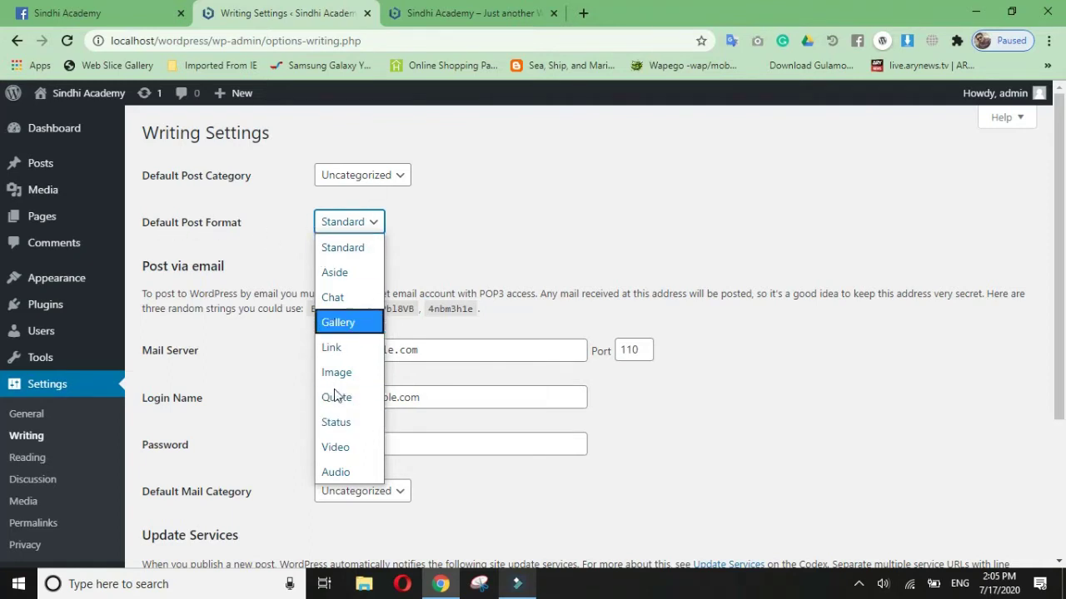
left_click(352, 248)
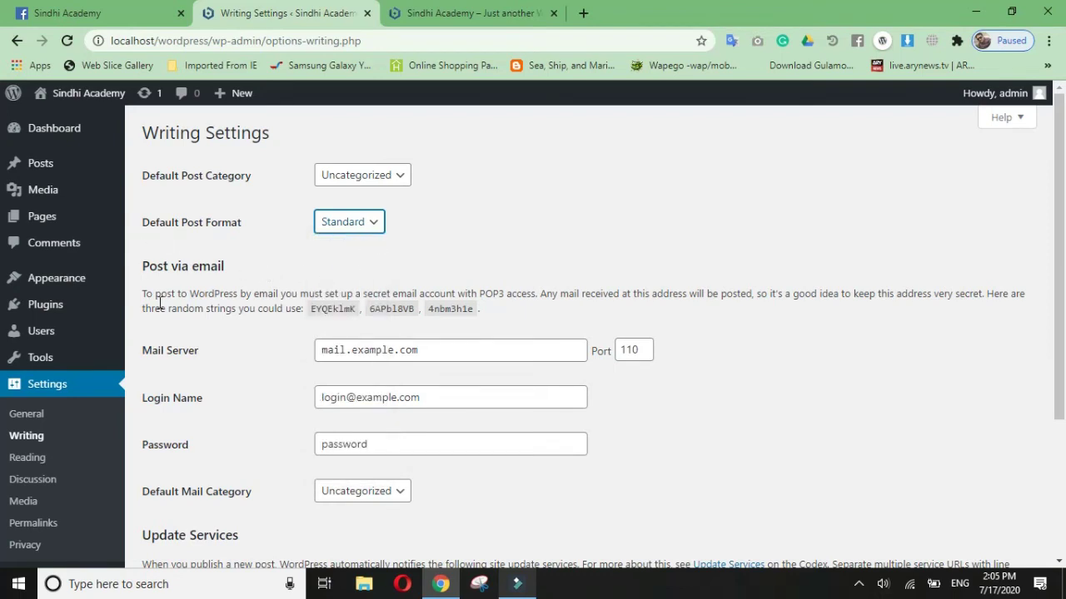
left_click_drag(153, 292, 556, 314)
left_click(816, 362)
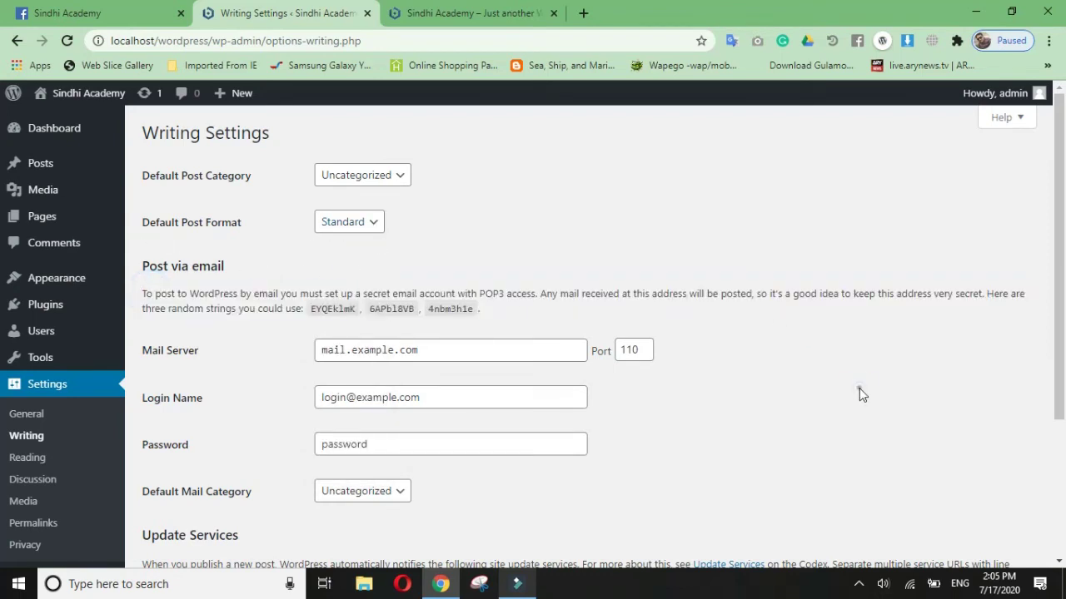
scroll(830, 359, "down", 2)
scroll(172, 350, "up", 2)
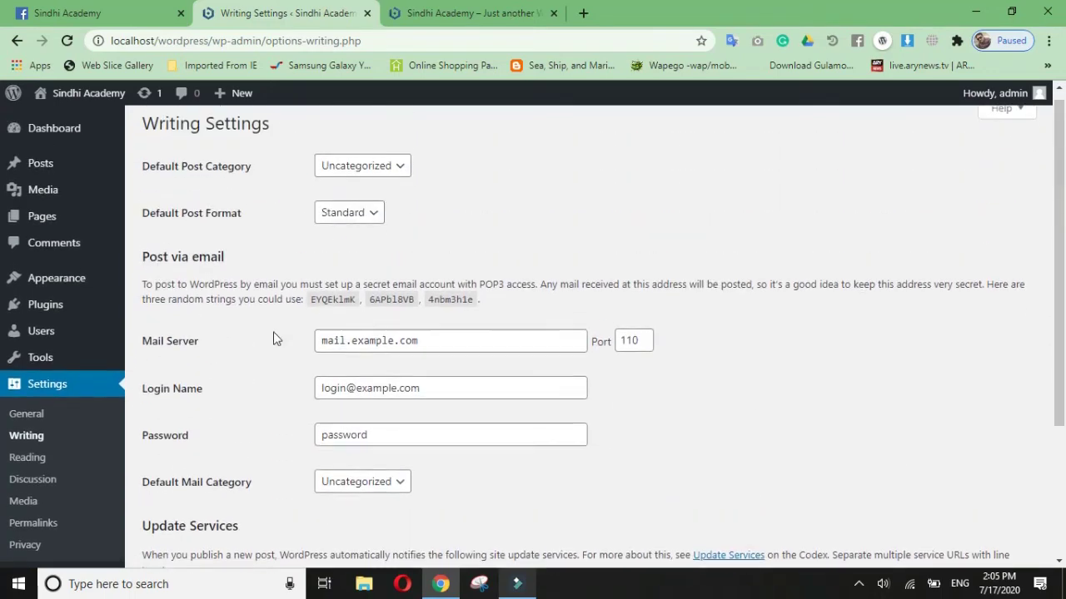
scroll(284, 341, "down", 1)
left_click(438, 272)
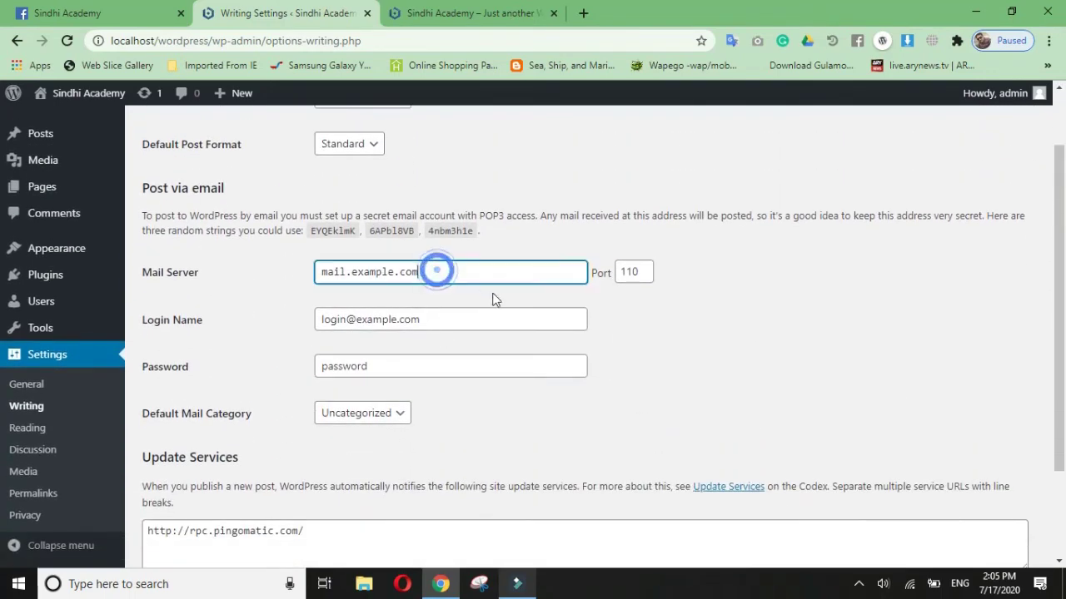
left_click(490, 325)
left_click(457, 365)
left_click(473, 275)
left_click(653, 355)
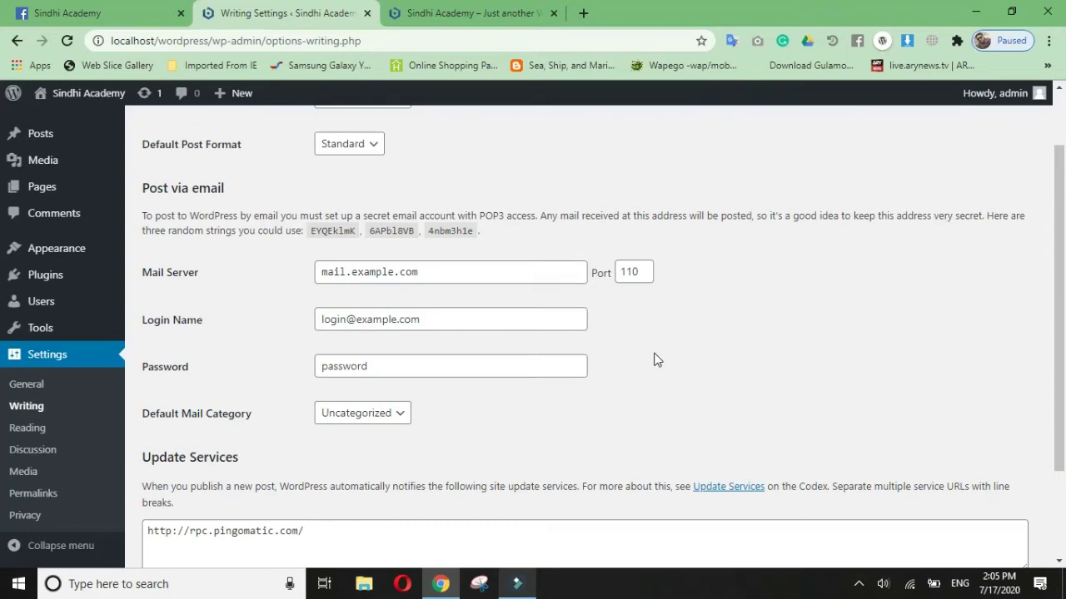
scroll(395, 302, "down", 1)
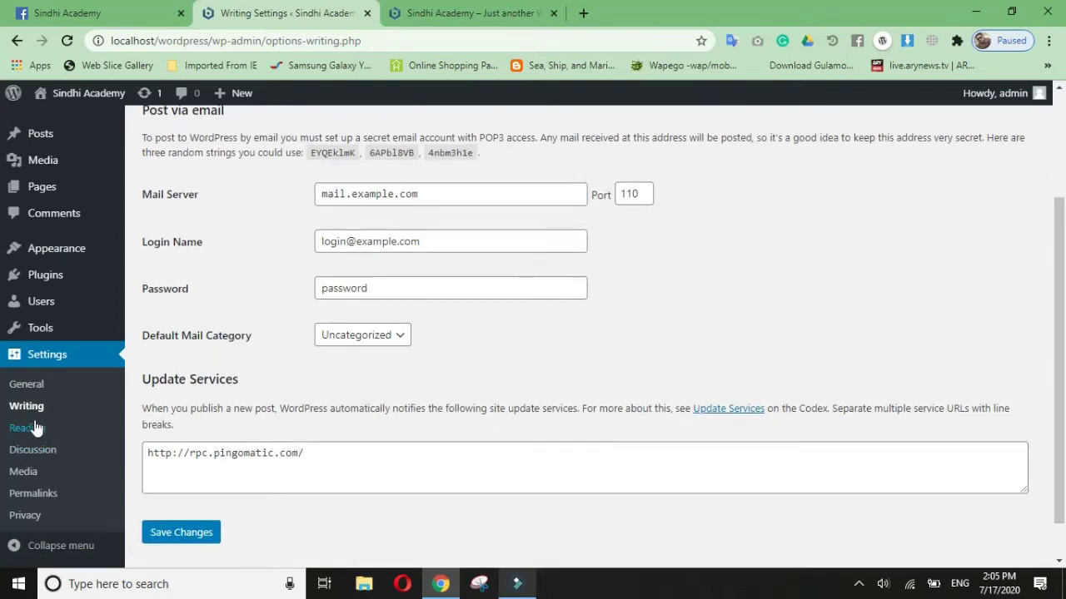
Step: Open Reading Settings, note the homepage display setting, and view the front page's Hello world! post
left_click(36, 427)
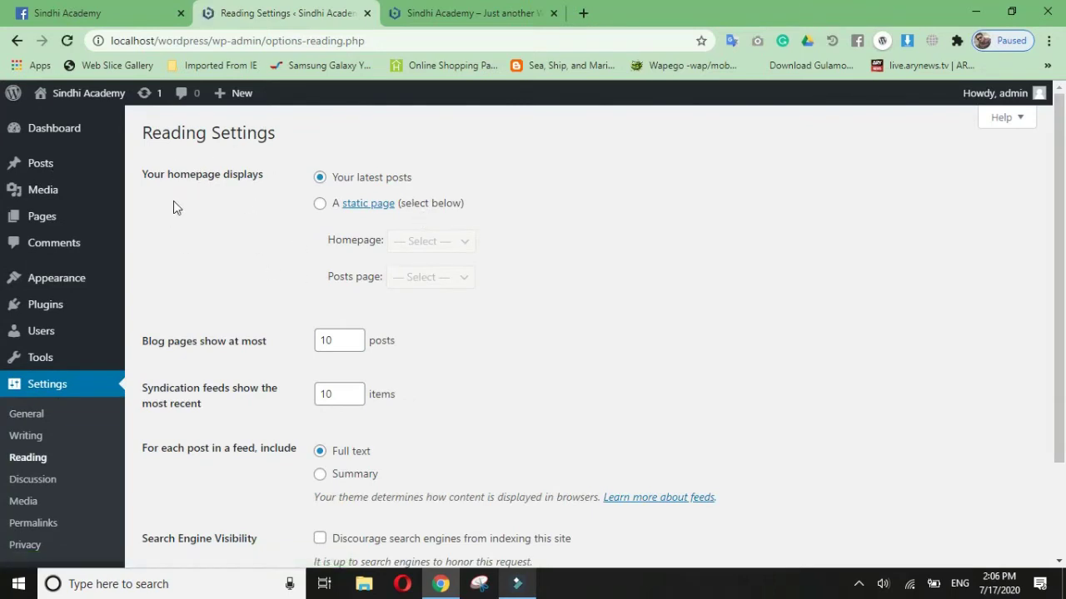
left_click_drag(140, 176, 269, 188)
left_click(268, 264)
left_click(450, 13)
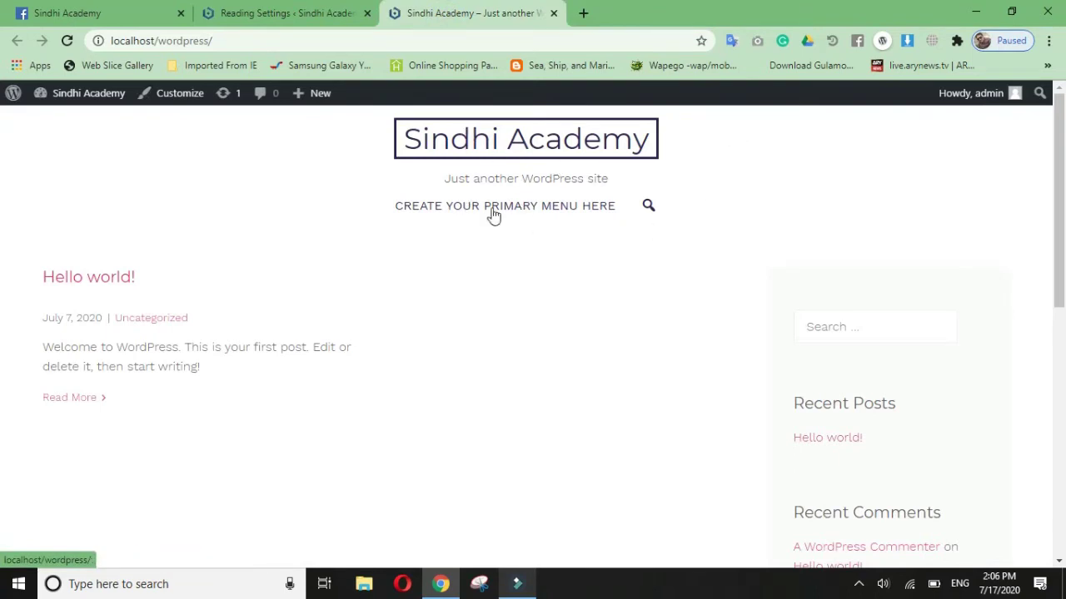
scroll(397, 269, "down", 6)
scroll(571, 372, "up", 6)
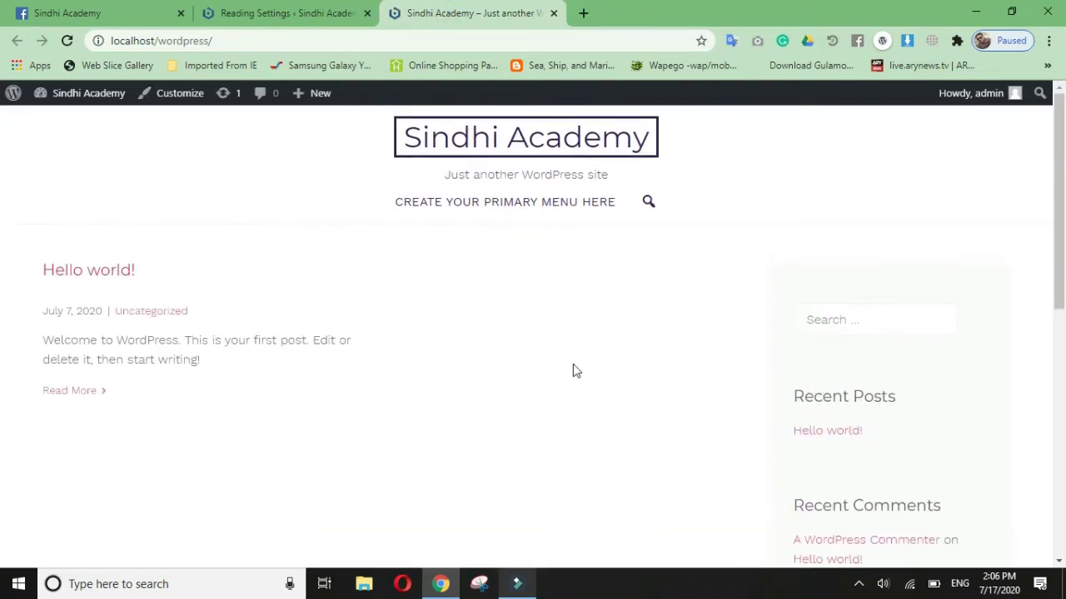
scroll(566, 352, "down", 6)
scroll(563, 350, "up", 6)
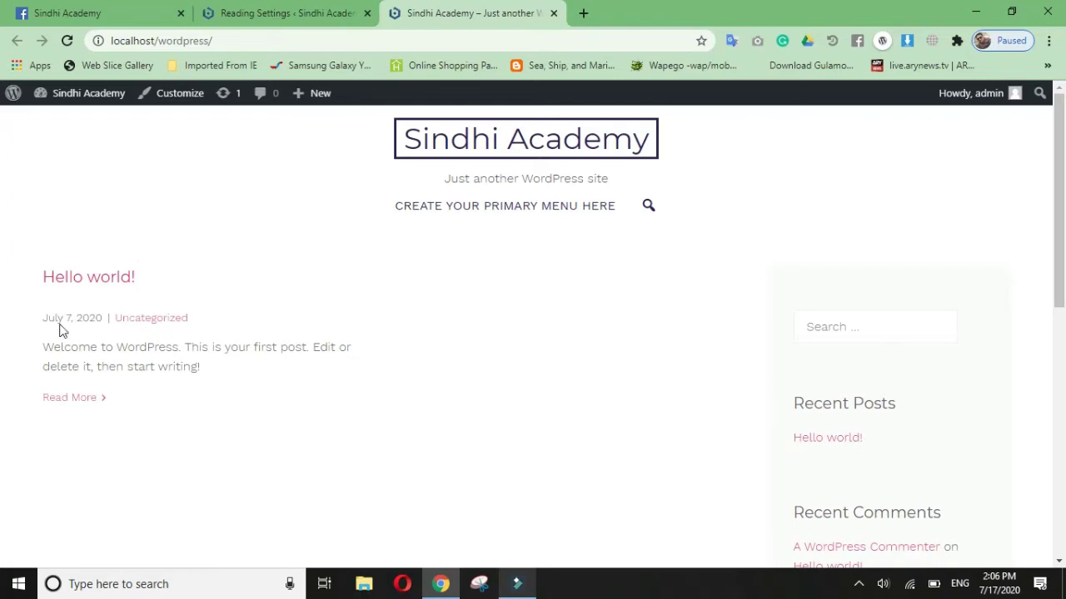
left_click_drag(46, 353, 250, 374)
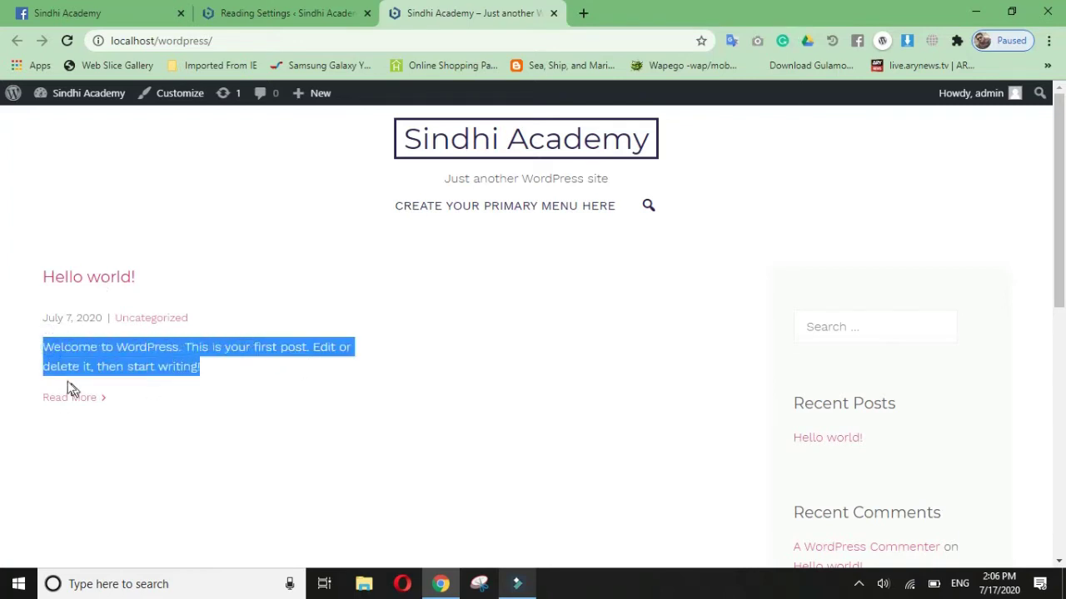
left_click(261, 381)
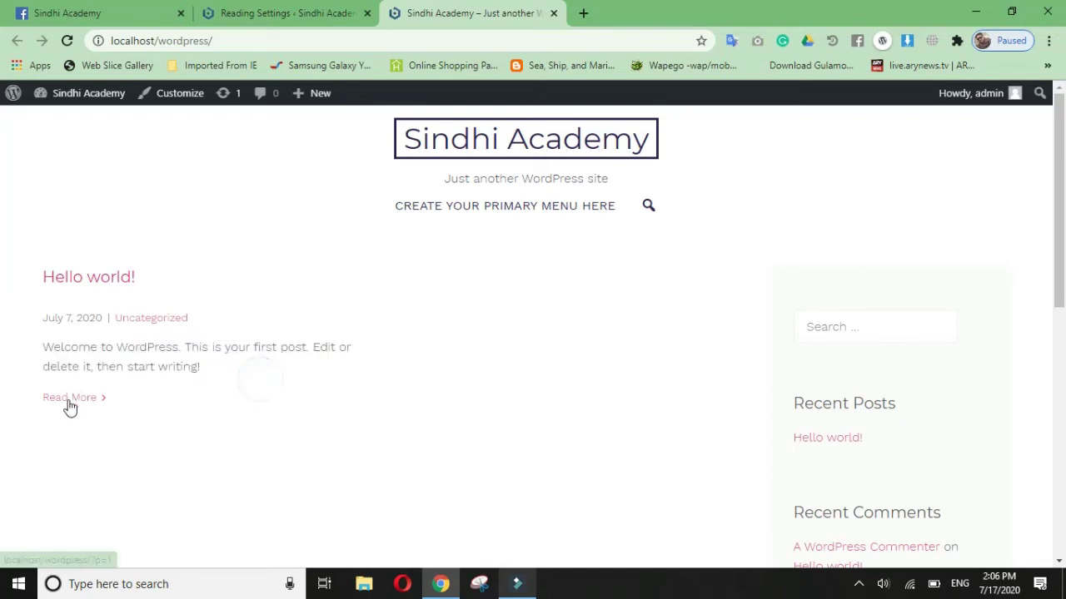
left_click(108, 286)
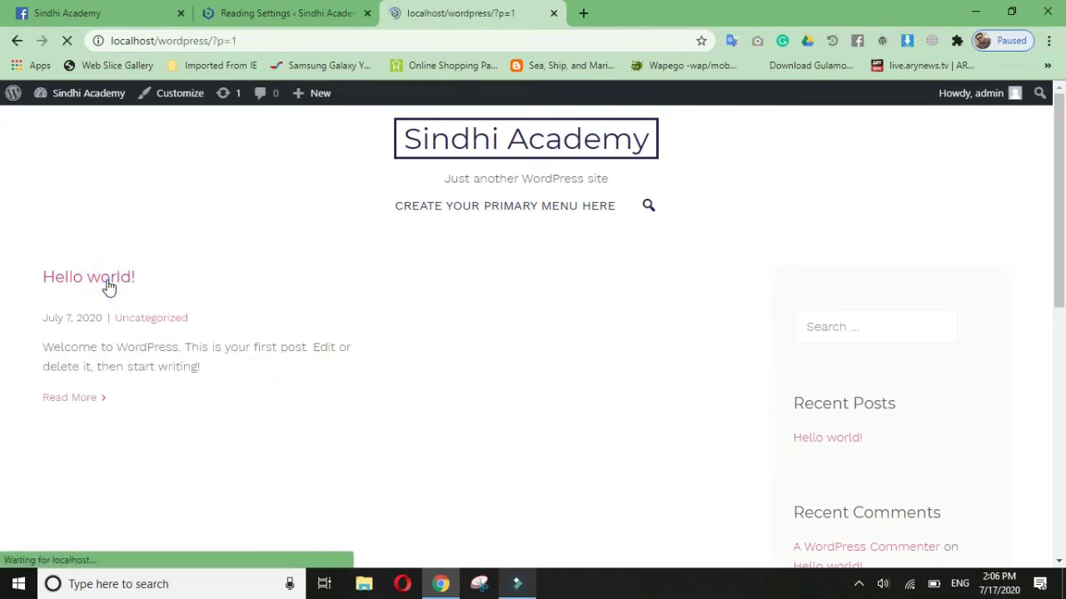
scroll(186, 405, "down", 4)
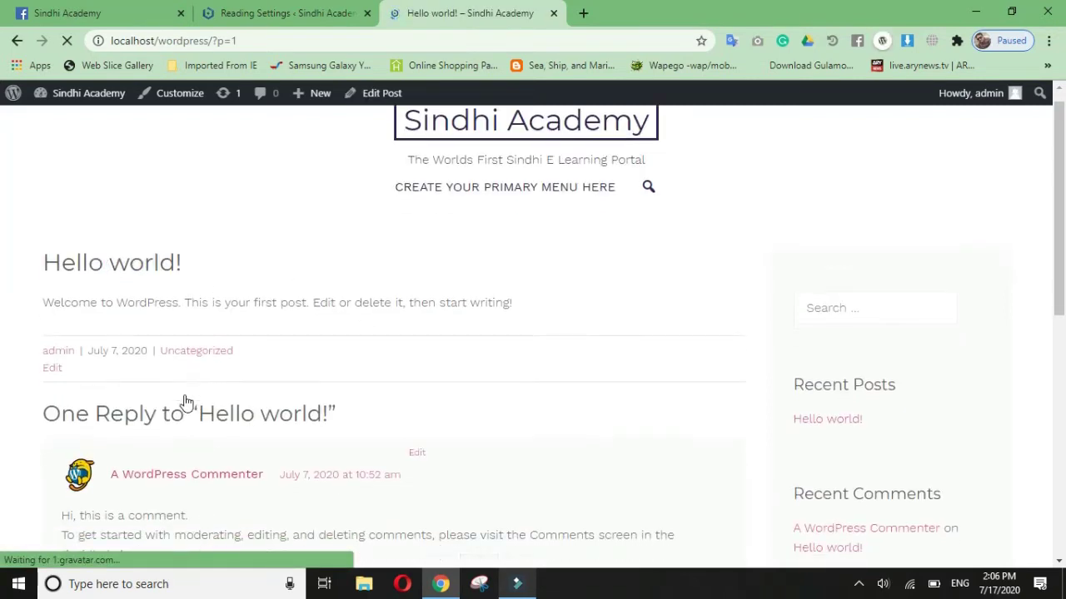
scroll(267, 298, "down", 3)
scroll(119, 485, "up", 4)
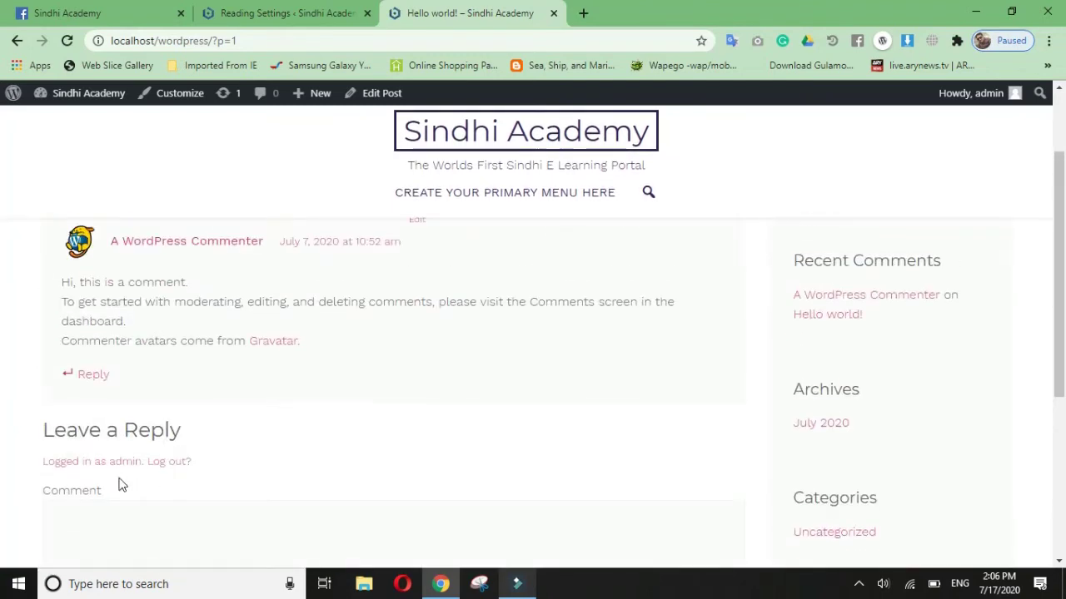
left_click(172, 530)
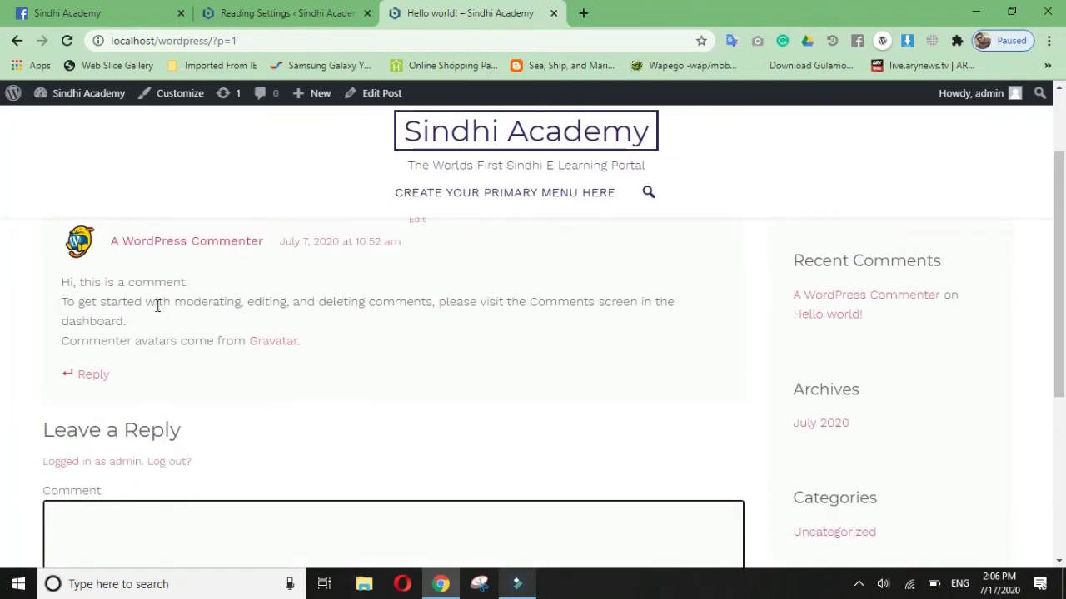
left_click_drag(88, 301, 278, 334)
left_click(500, 331)
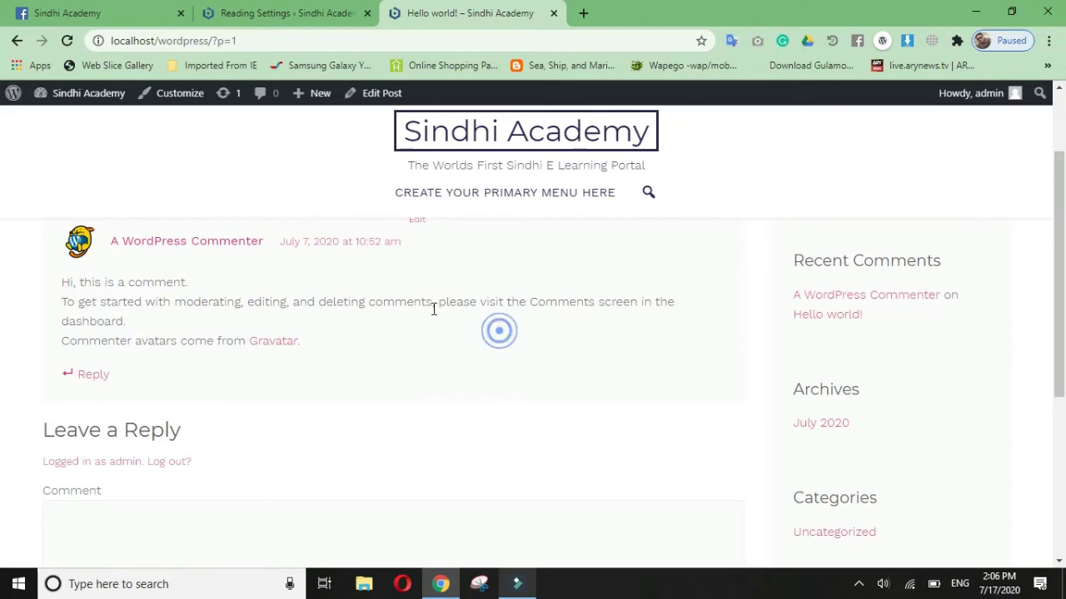
scroll(197, 308, "up", 3)
left_click(42, 40)
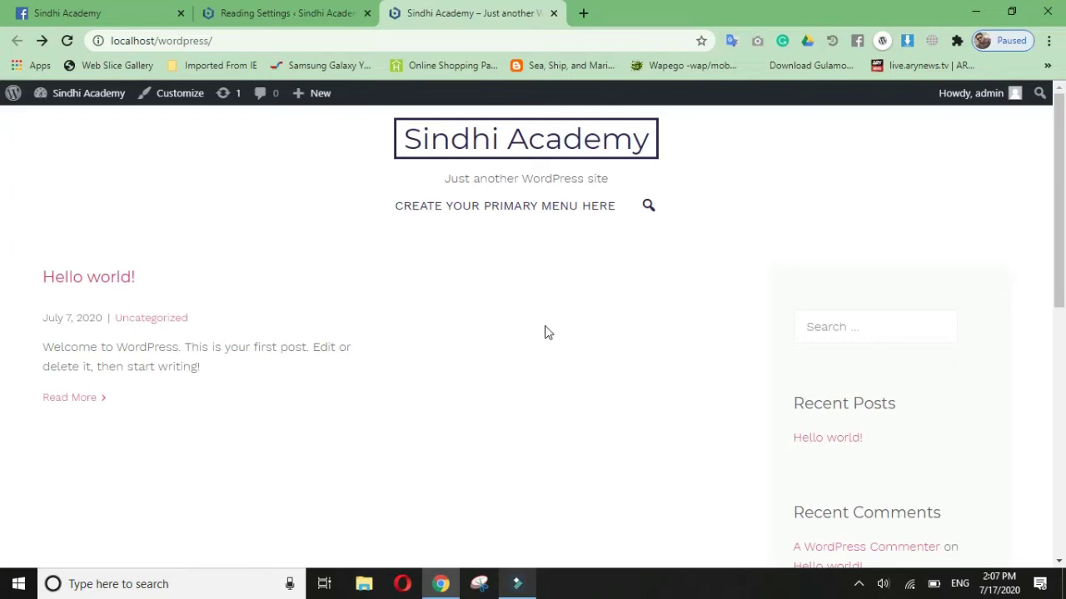
left_click(250, 14)
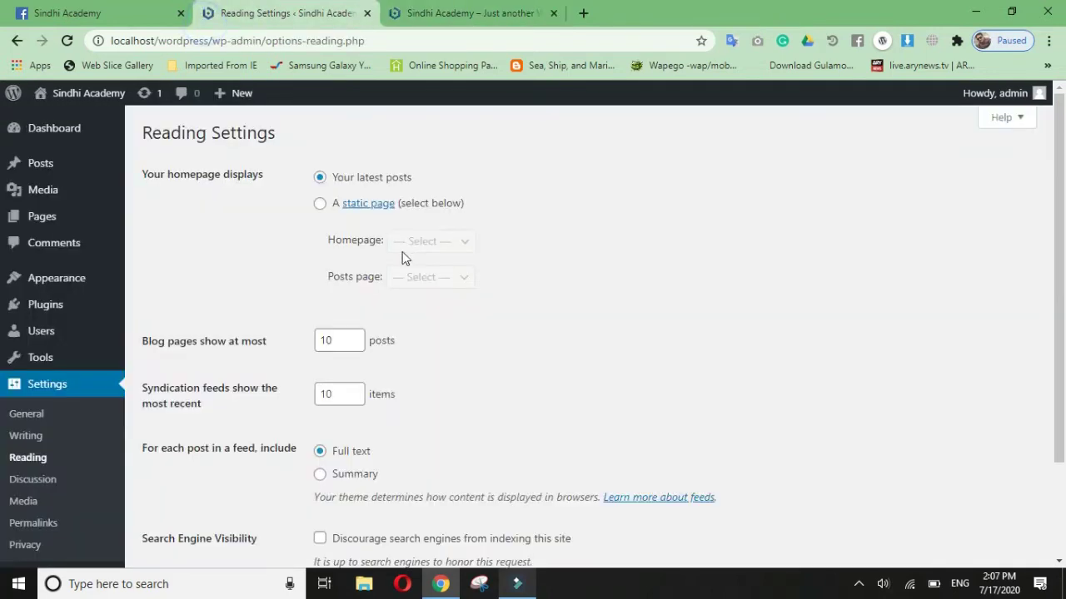
left_click(382, 185)
left_click(556, 252)
left_click(491, 14)
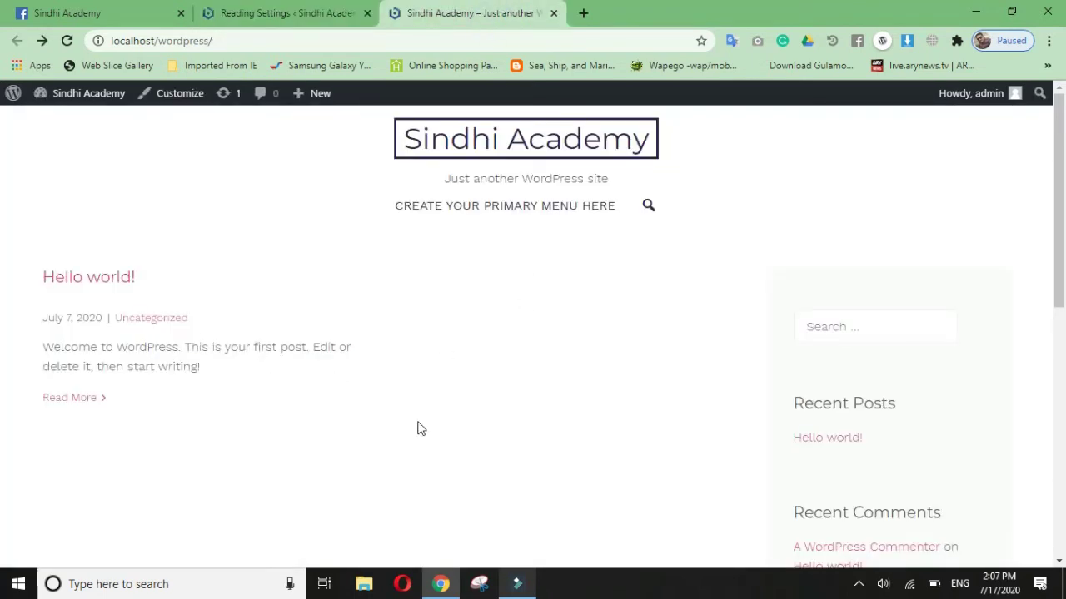
left_click_drag(101, 318, 43, 329)
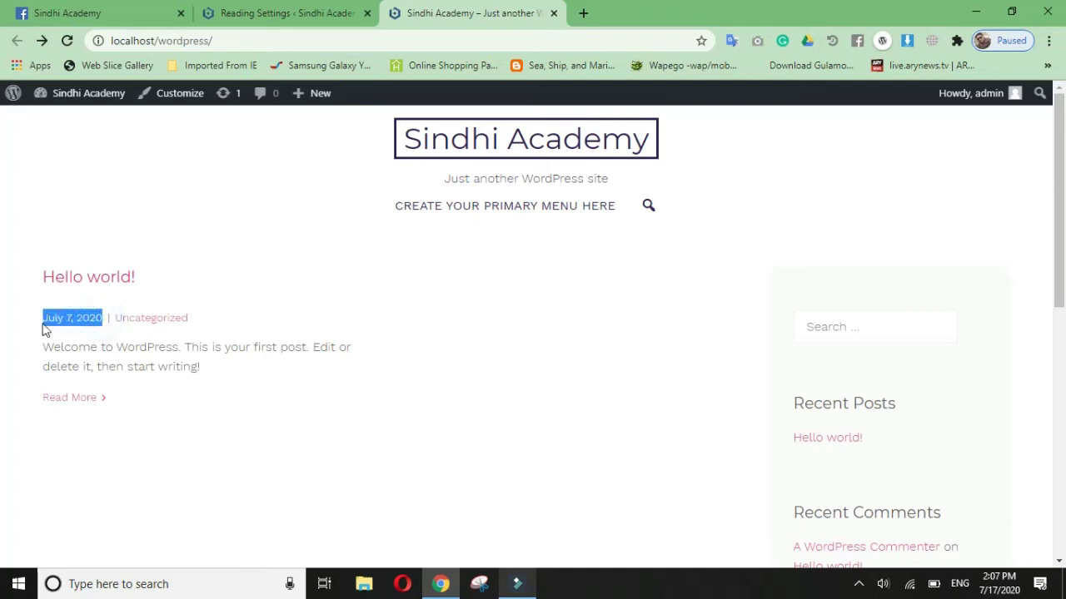
left_click(326, 280)
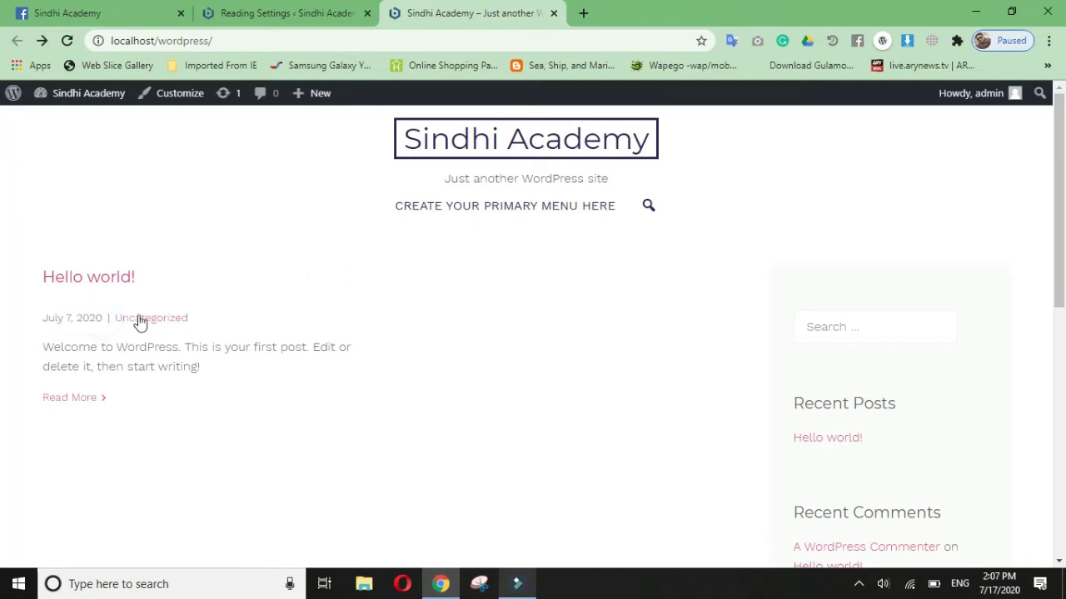
left_click_drag(102, 318, 43, 329)
left_click(330, 439)
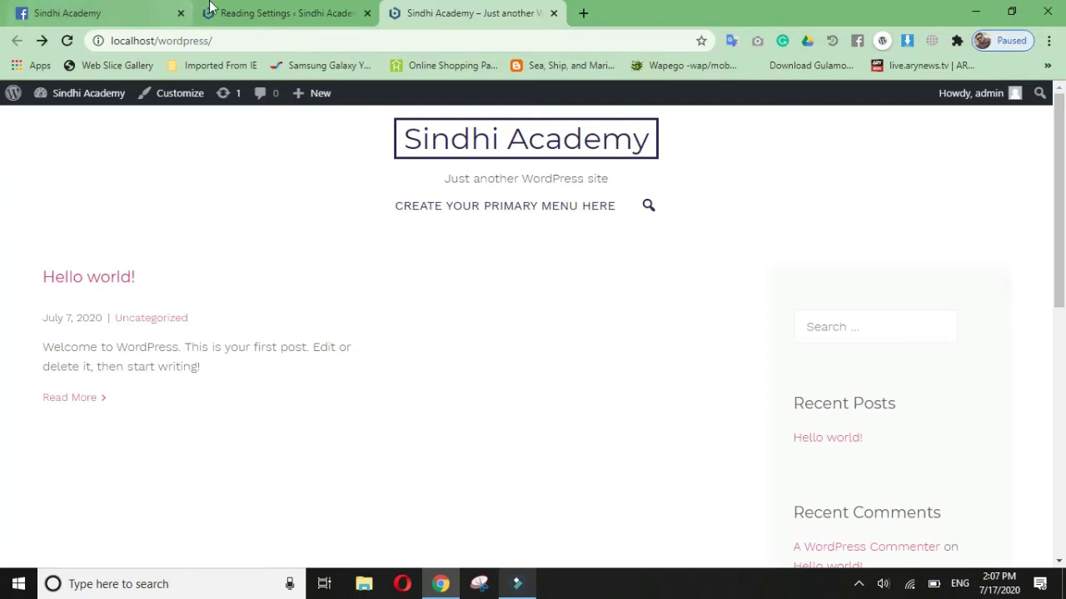
Step: Set the homepage to the static Sample Page, leaving the posts page unset
left_click(252, 17)
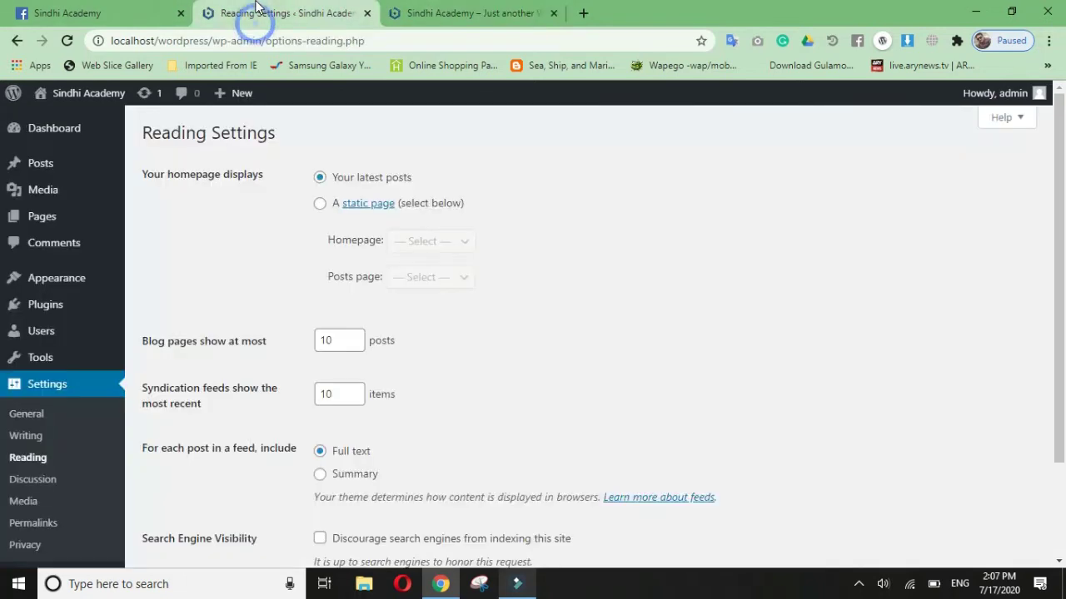
left_click(320, 204)
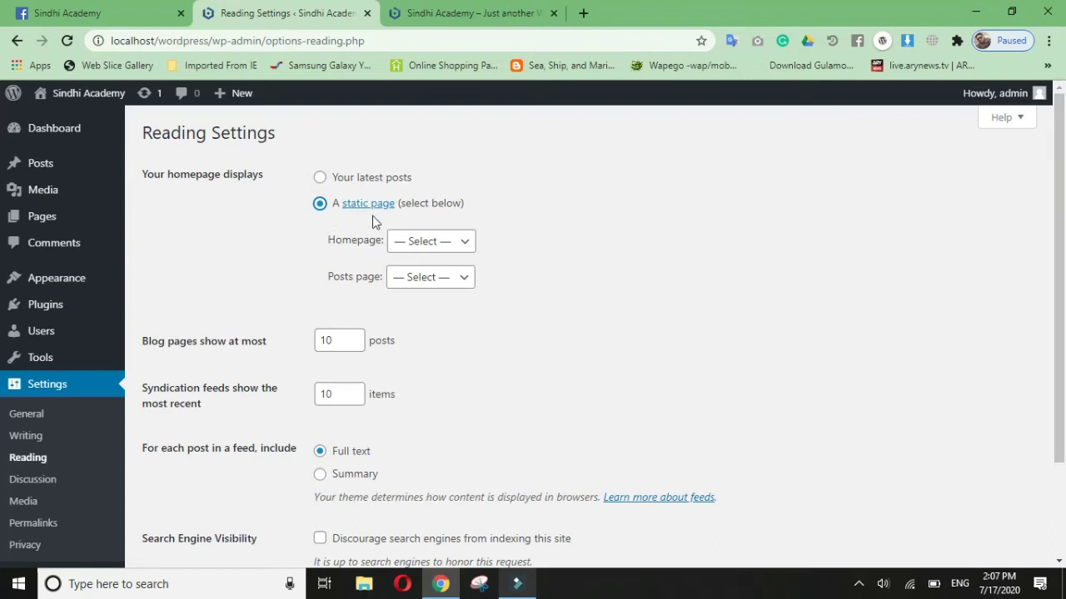
left_click(442, 249)
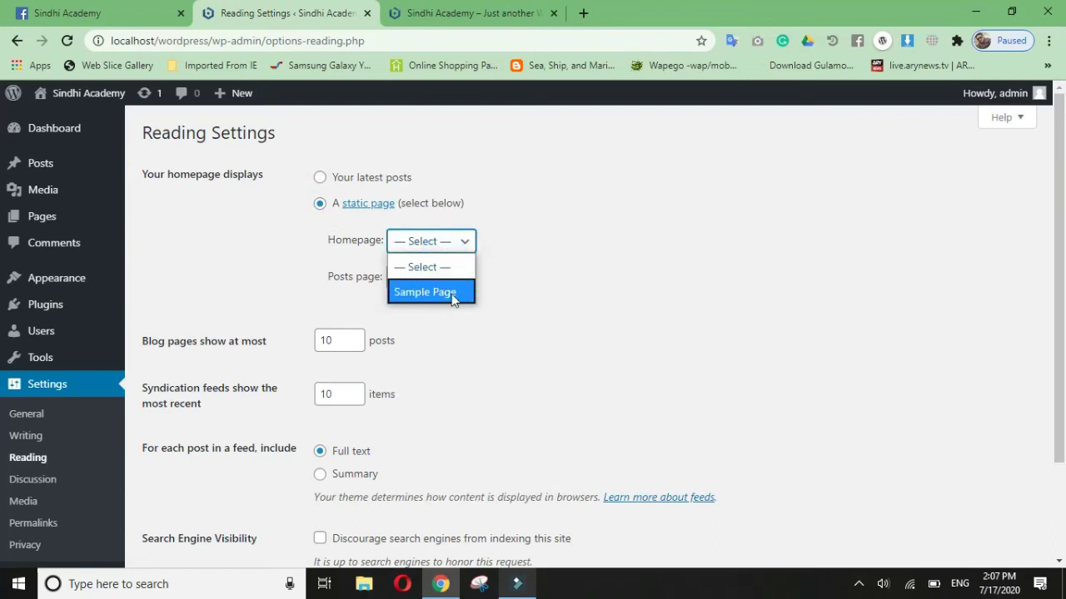
left_click(454, 296)
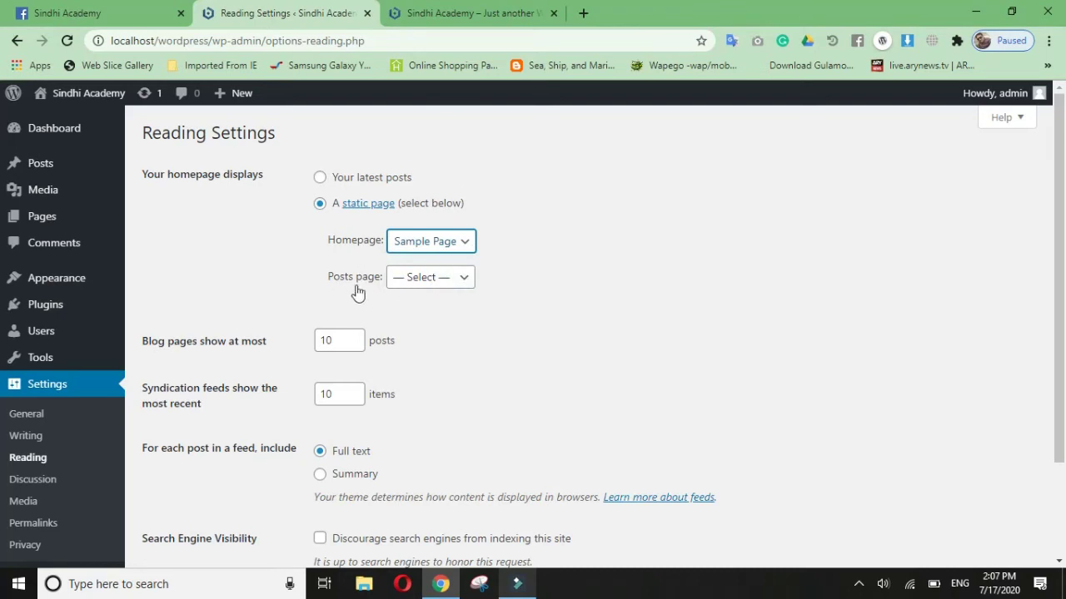
left_click(414, 283)
left_click(415, 283)
left_click(415, 283)
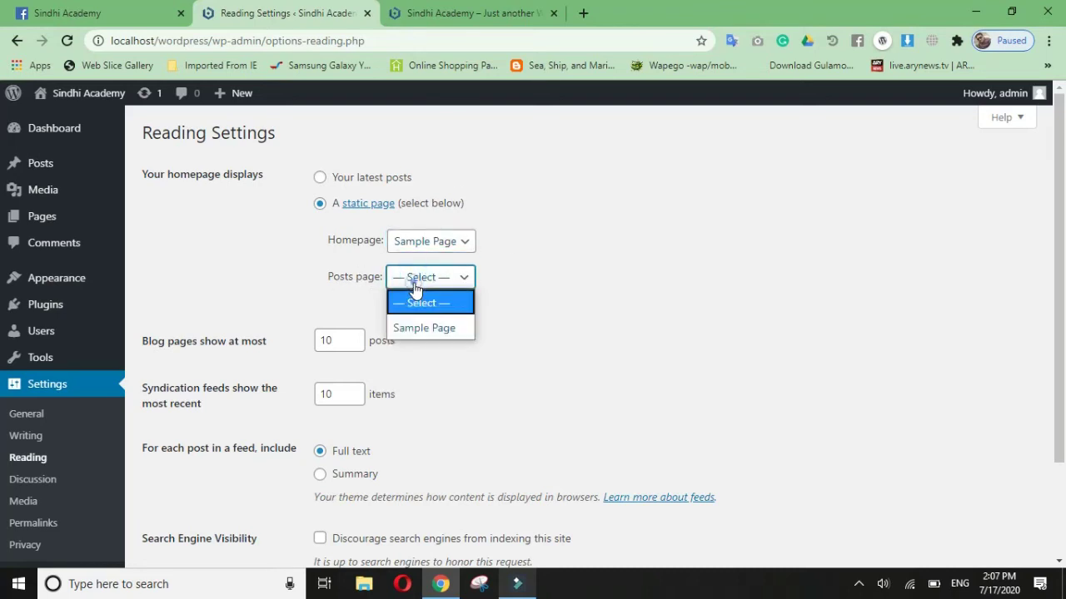
left_click(457, 280)
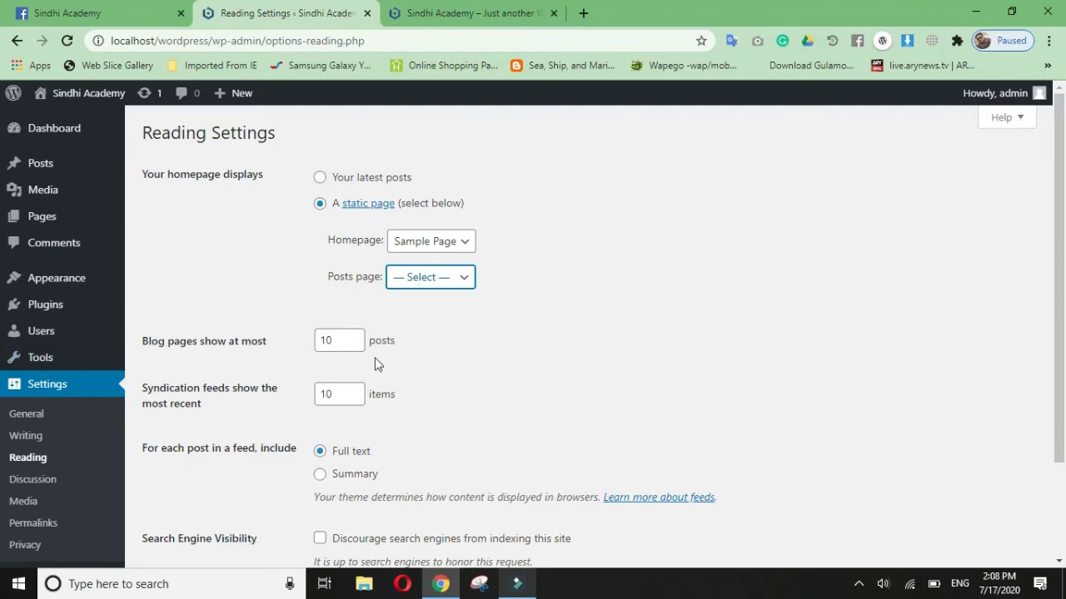
Step: Leave search engines allowed to index the site and save the Reading Settings
scroll(452, 414, "down", 2)
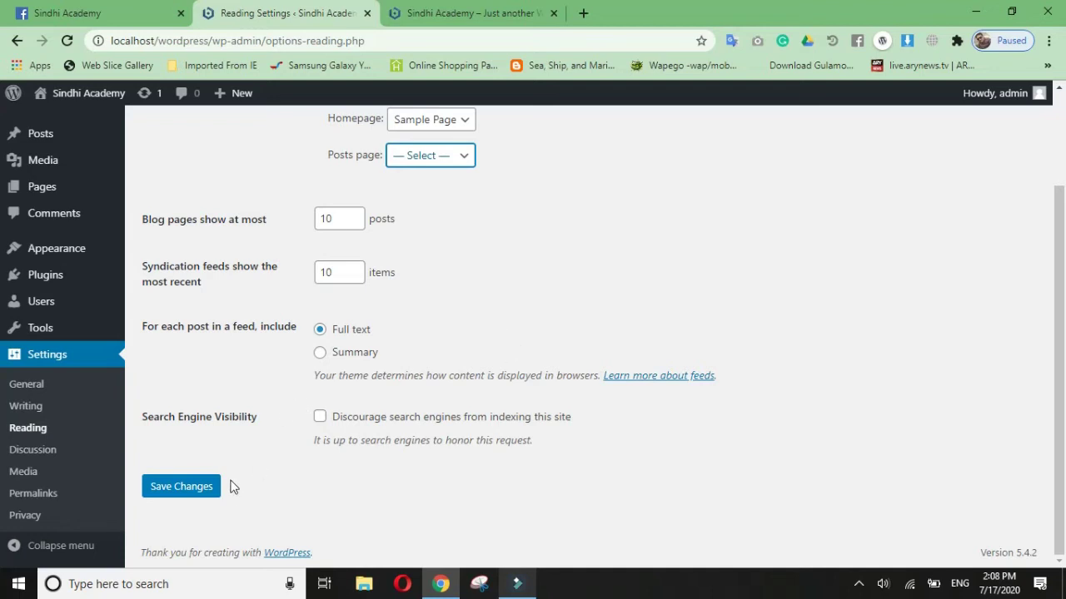
left_click_drag(145, 416, 258, 418)
left_click(303, 476)
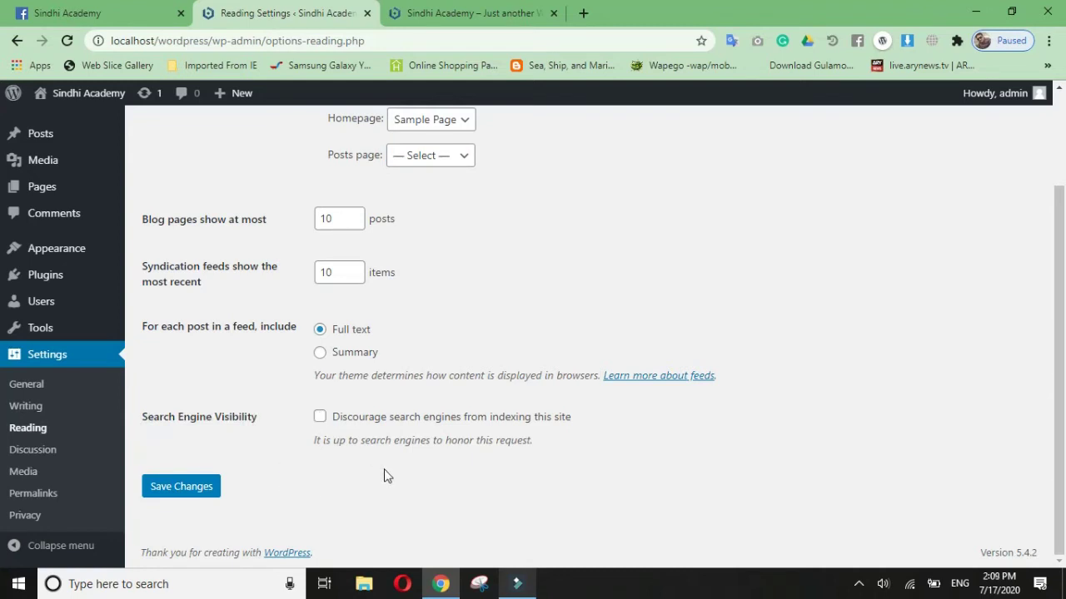
left_click(329, 422)
left_click(322, 418)
left_click(598, 306)
left_click(201, 488)
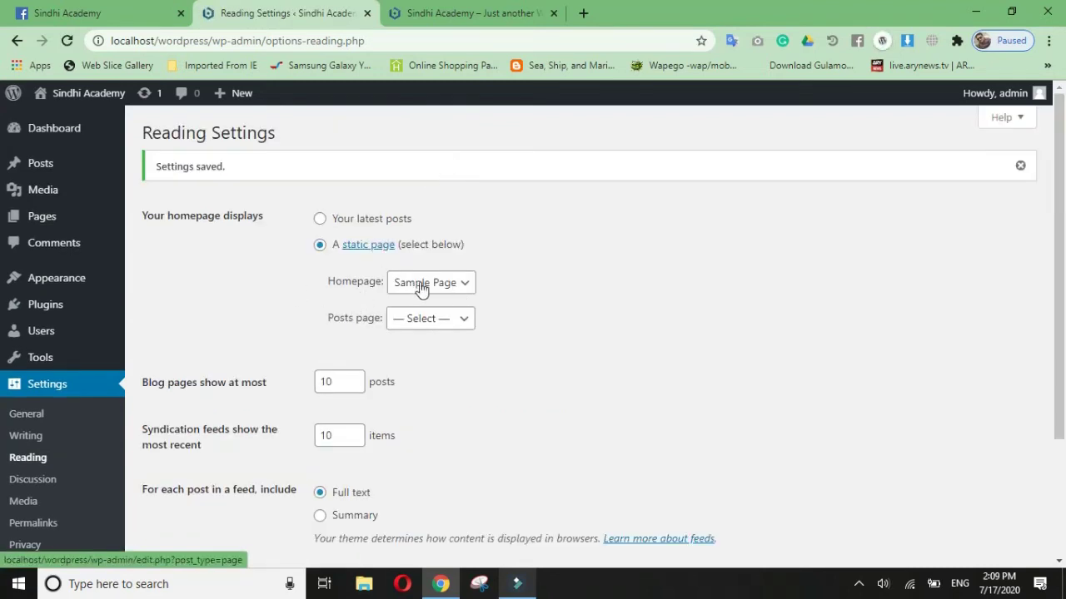
left_click(462, 13)
Step: Reload the front page to check it now shows the Sample Page content
left_click(67, 40)
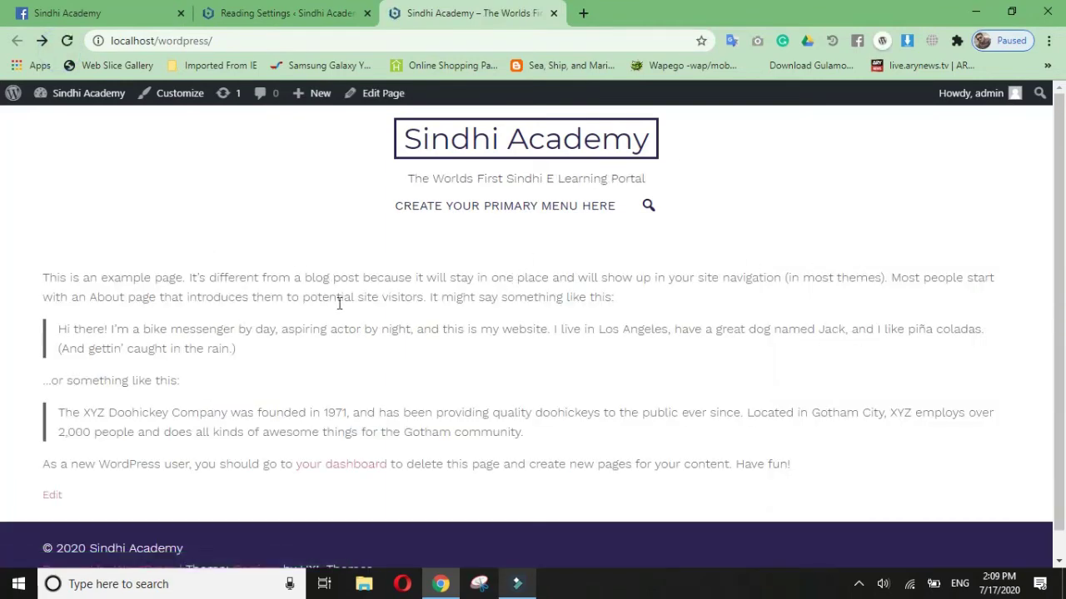
scroll(240, 294, "down", 3)
scroll(166, 283, "up", 3)
left_click_drag(47, 276, 908, 431)
left_click(907, 426)
scroll(403, 386, "down", 5)
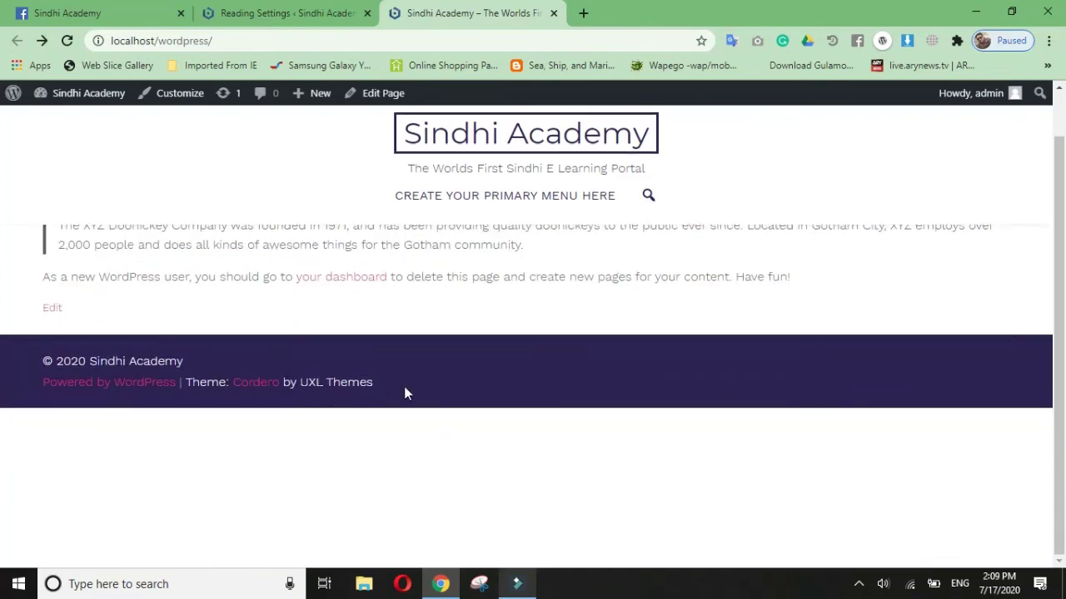
scroll(430, 394, "up", 5)
Step: Switch the homepage back to Your latest posts, save, and check the front page
left_click(307, 22)
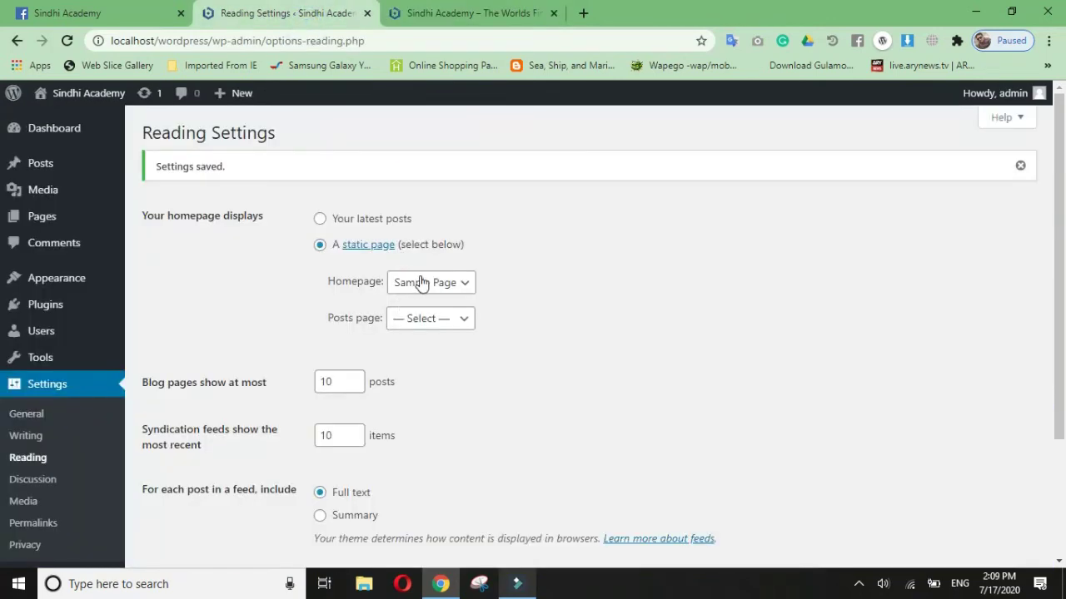
left_click(372, 221)
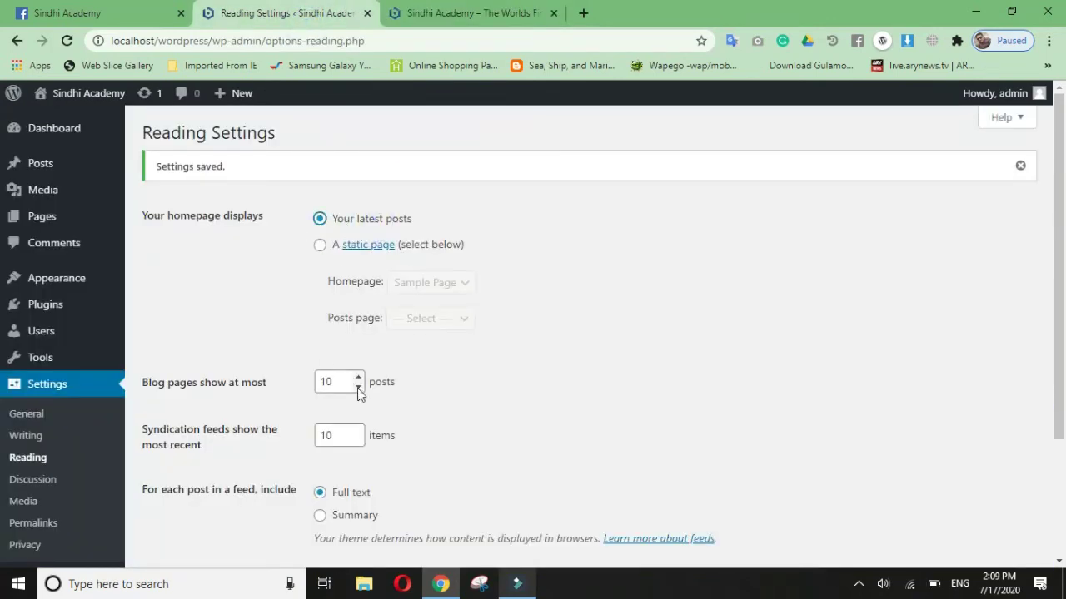
scroll(321, 380, "down", 3)
left_click(182, 490)
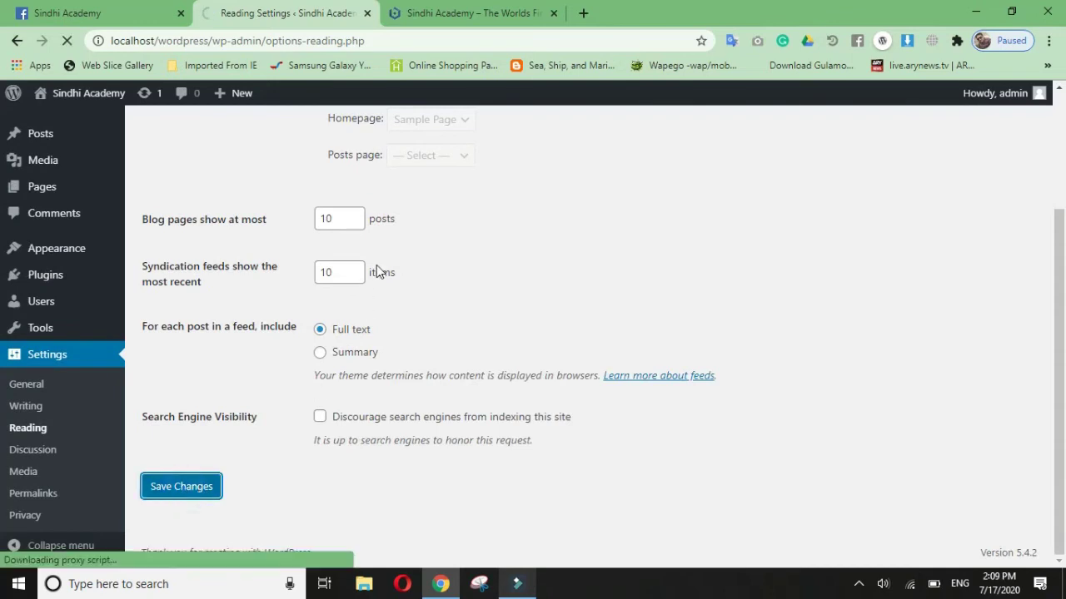
left_click(485, 11)
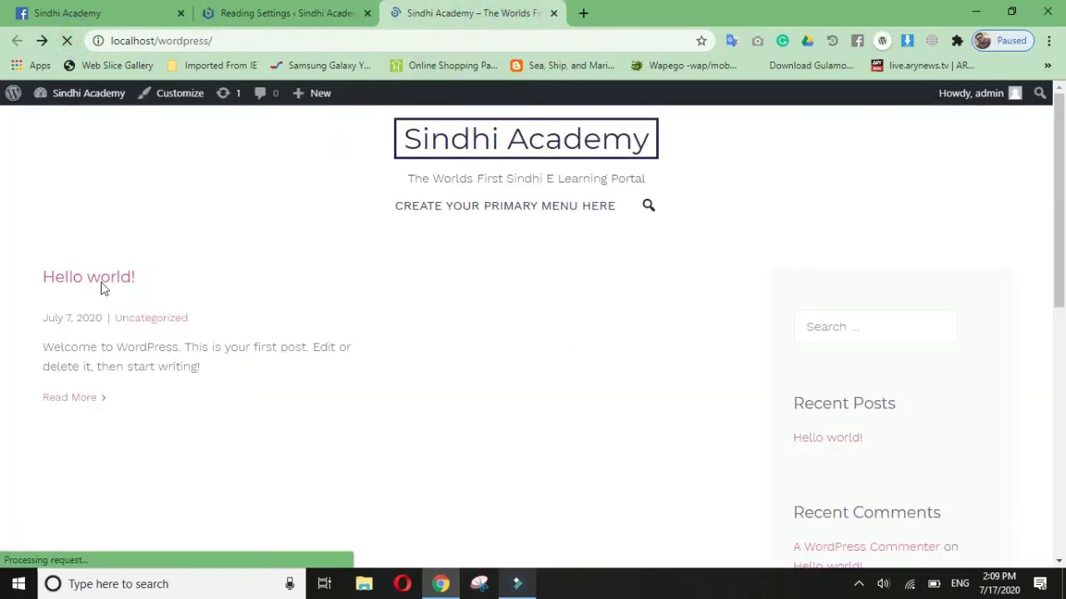
left_click(310, 16)
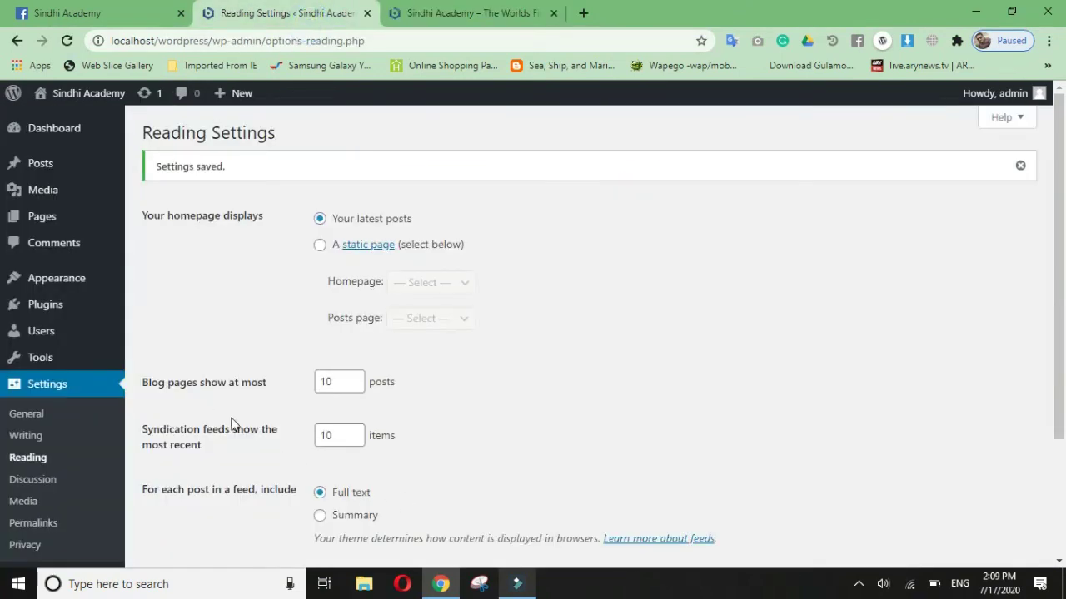
scroll(48, 477, "down", 2)
left_click(21, 451)
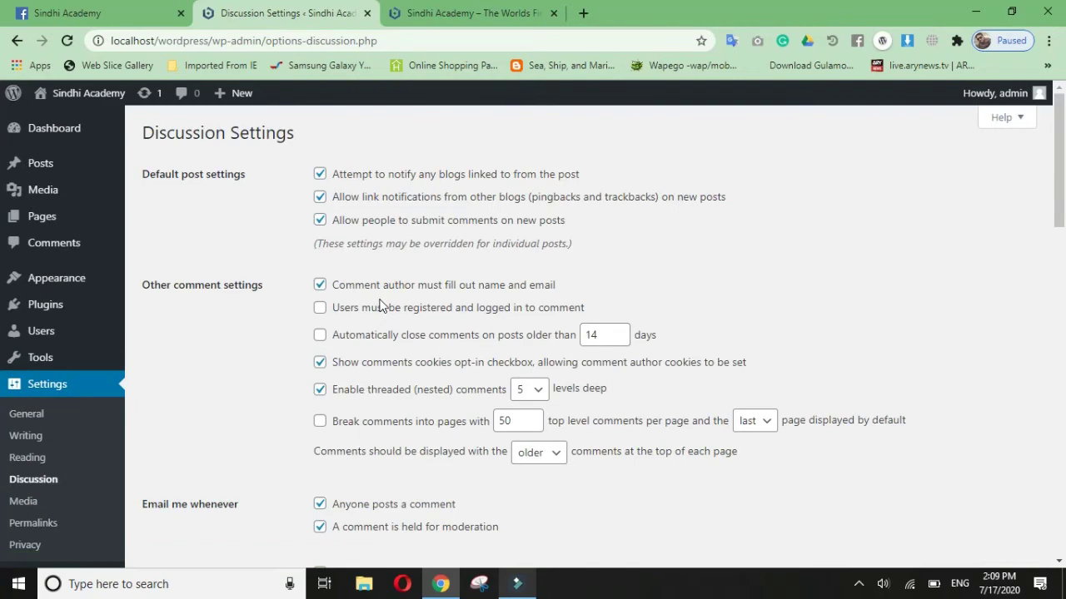
Step: Look over the Discussion settings, including the Comment Moderation and Comment Blocklist word lists
scroll(428, 393, "down", 4)
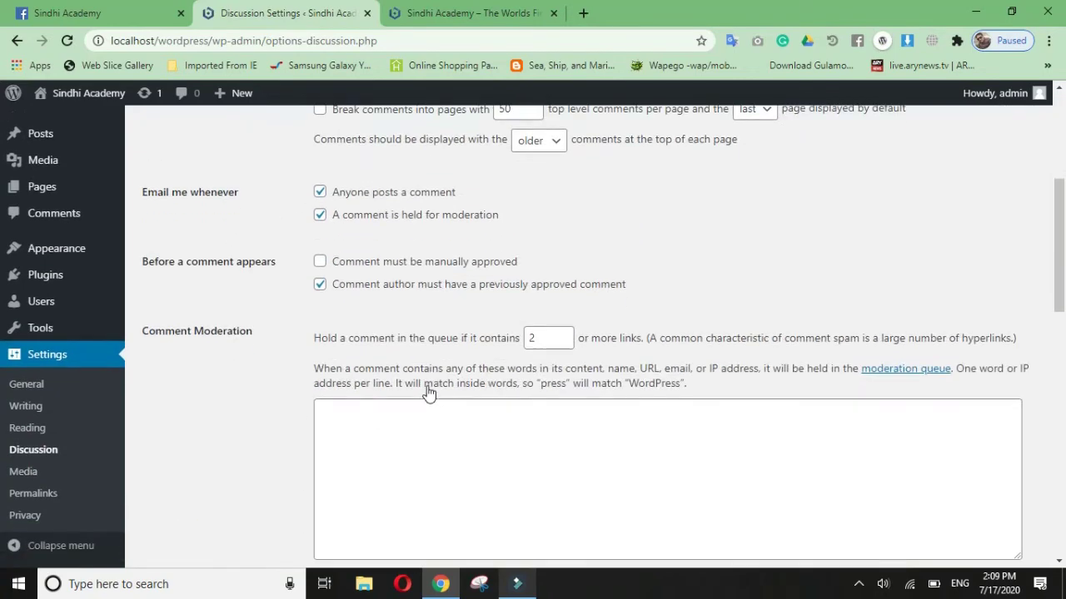
scroll(436, 391, "down", 2)
left_click(397, 328)
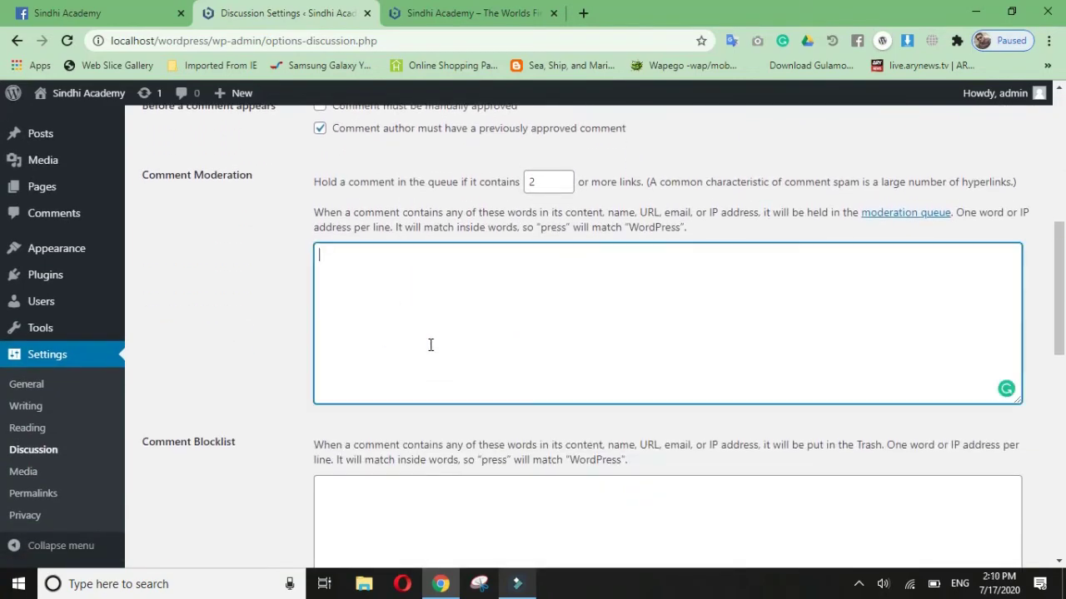
scroll(411, 385, "down", 2)
left_click(483, 374)
scroll(483, 375, "down", 5)
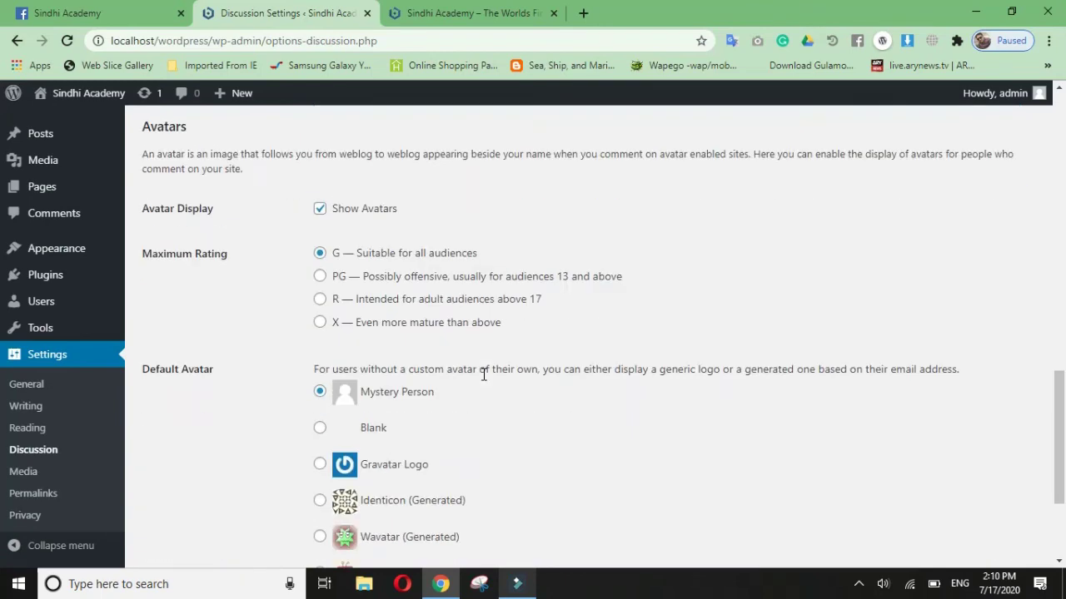
scroll(482, 373, "up", 13)
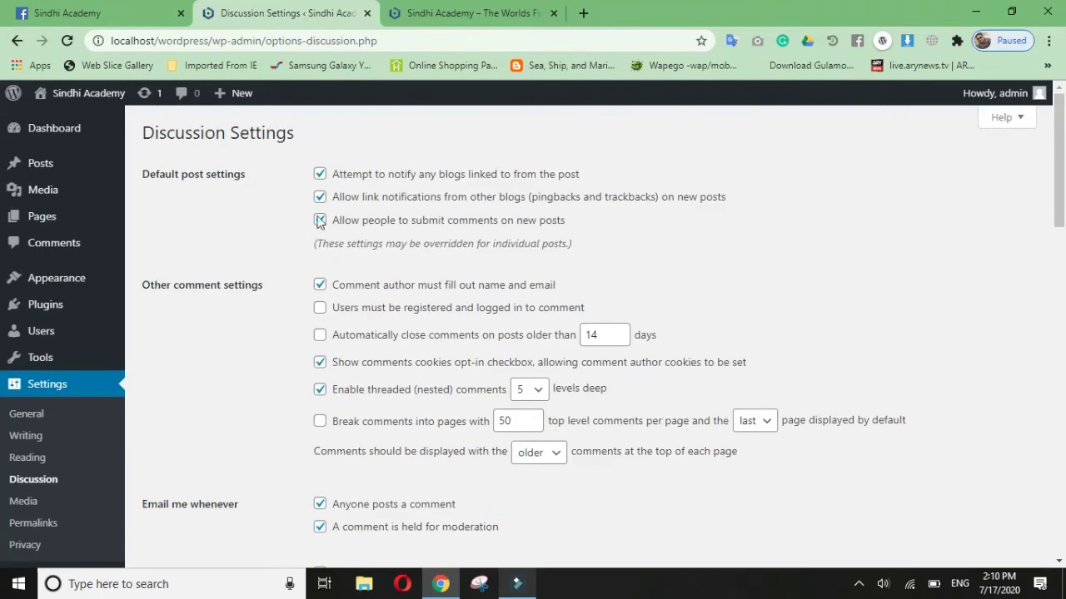
scroll(496, 315, "down", 7)
left_click(492, 313)
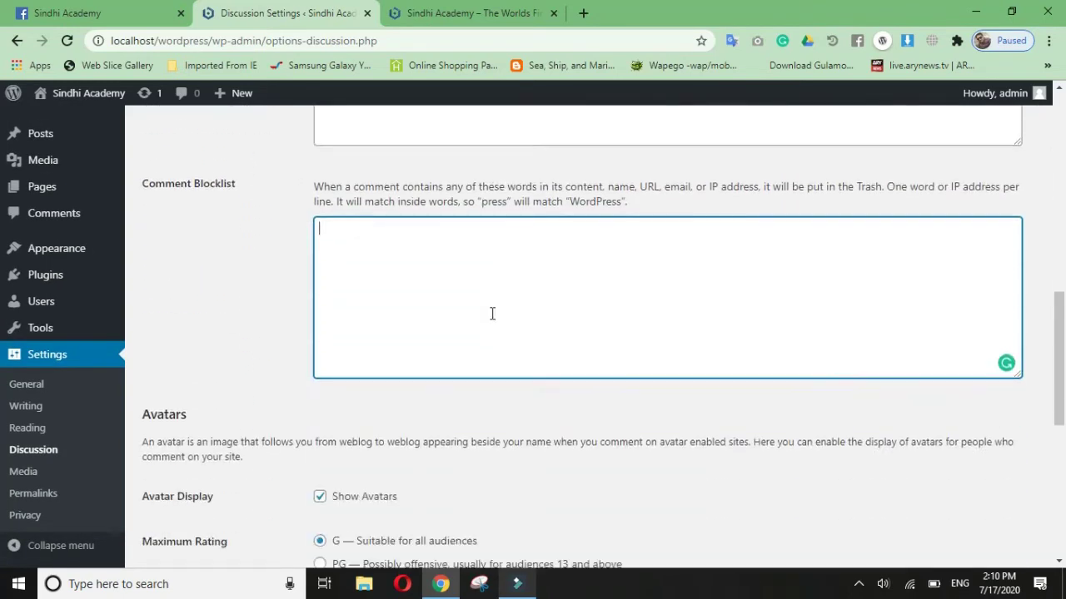
scroll(492, 313, "down", 1)
left_click(22, 478)
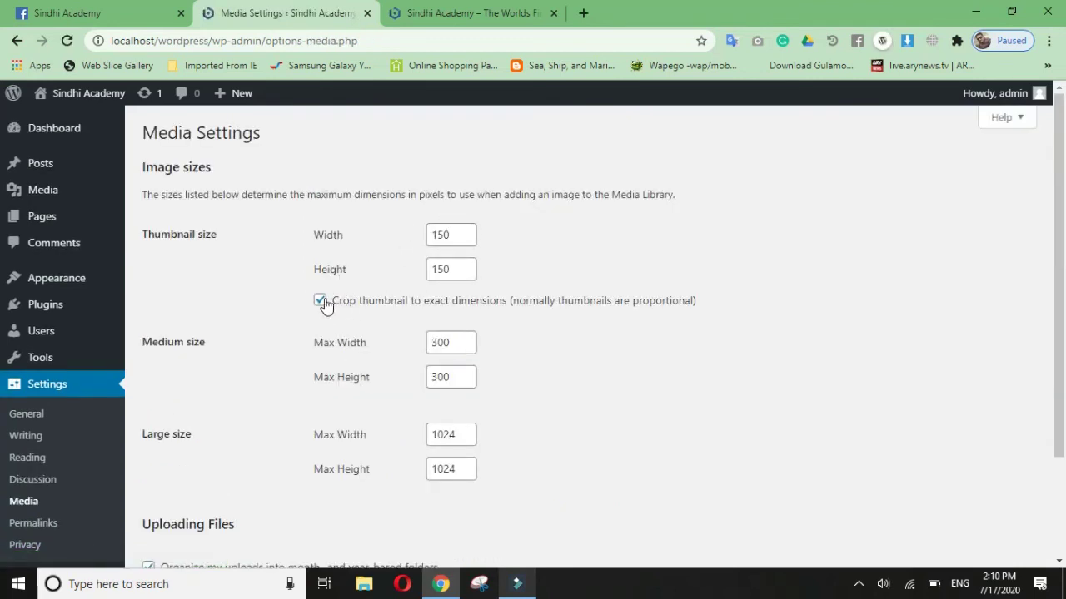
Step: Review the Media thumbnail, medium and large sizes and upload folders, then go to Permalink Settings
scroll(299, 358, "down", 3)
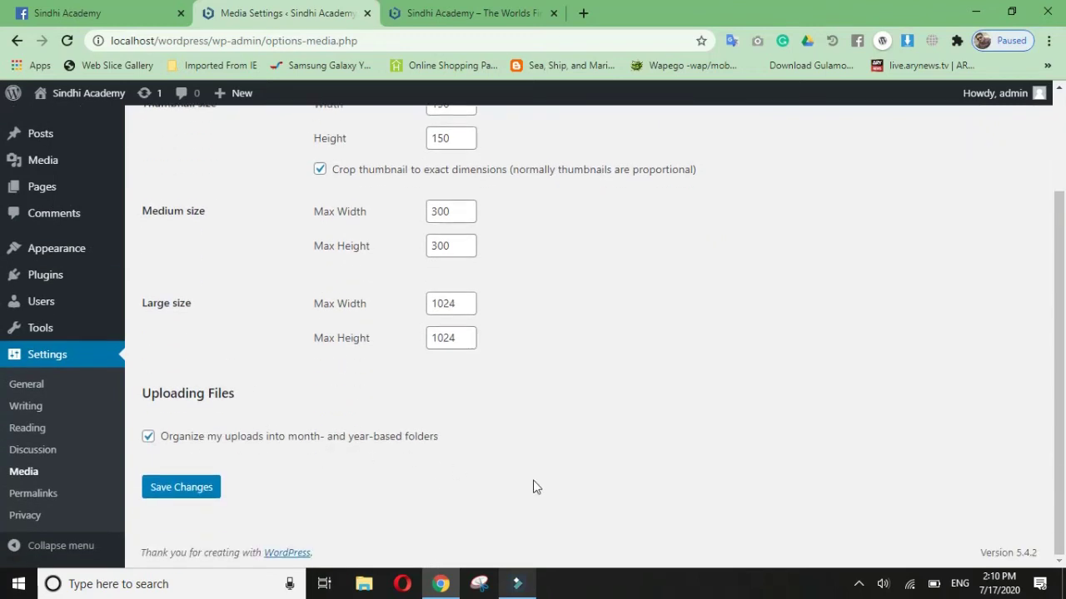
scroll(379, 378, "up", 1)
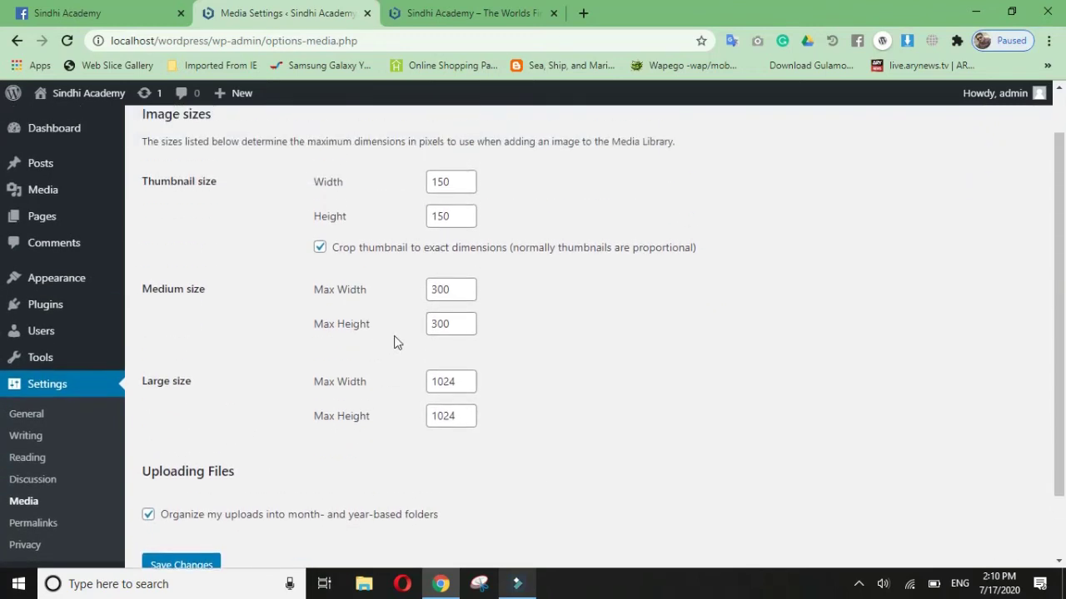
scroll(416, 316, "up", 1)
scroll(375, 366, "down", 2)
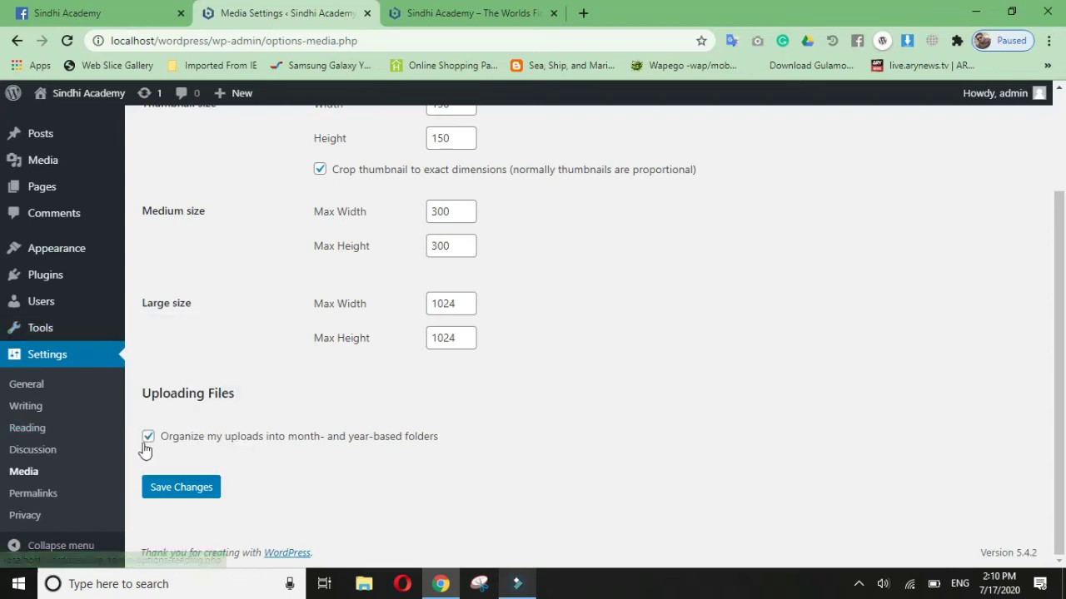
left_click(43, 494)
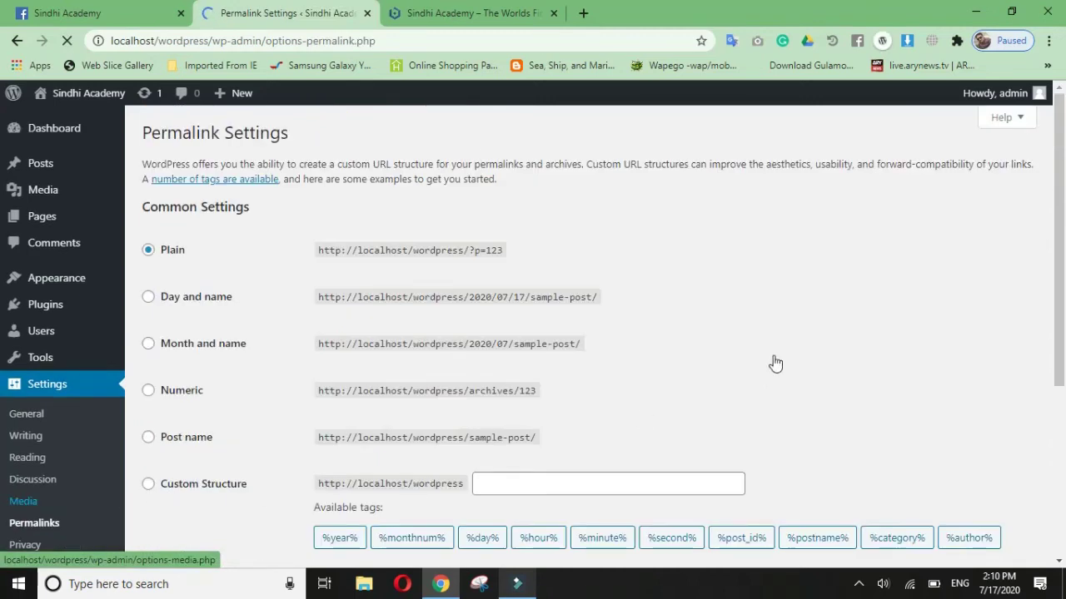
left_click(585, 14)
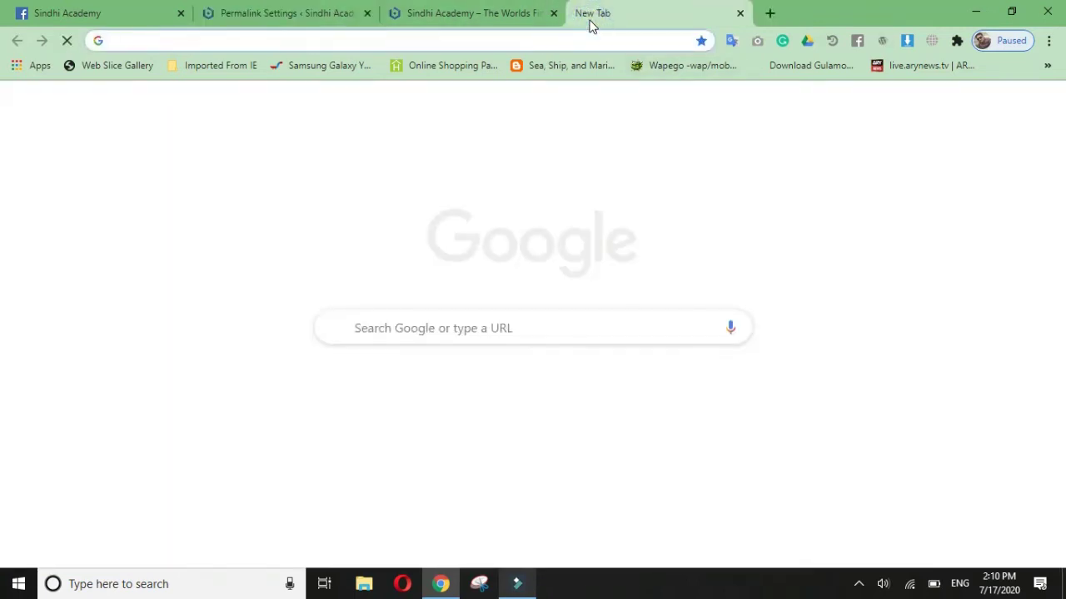
Step: Load google.com in the new tab, then return to the Permalink Settings tab
type("google")
key("Return")
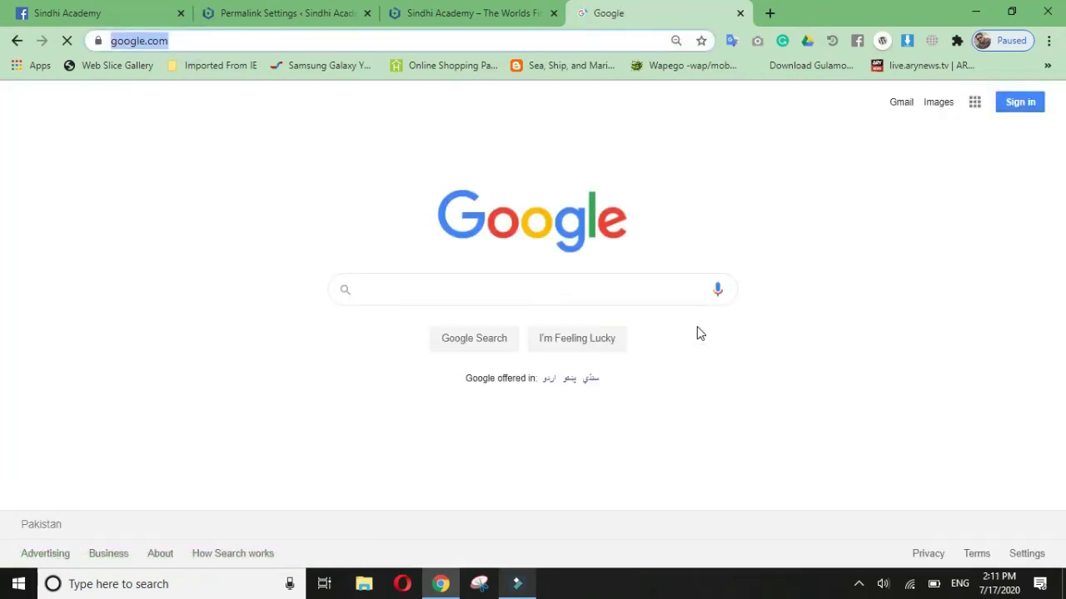
left_click(410, 293)
left_click(343, 172)
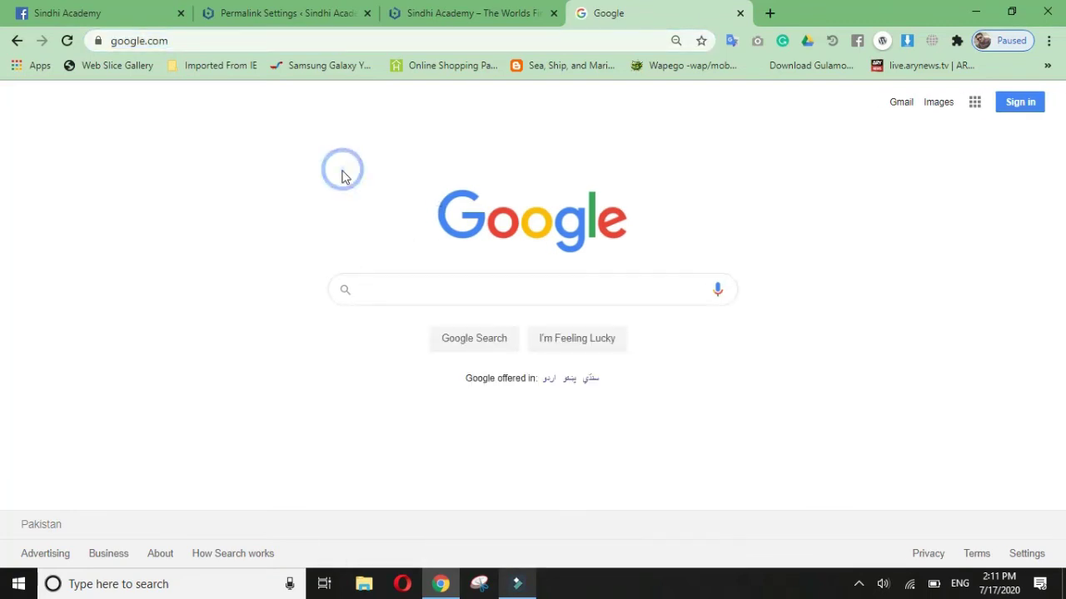
left_click(326, 11)
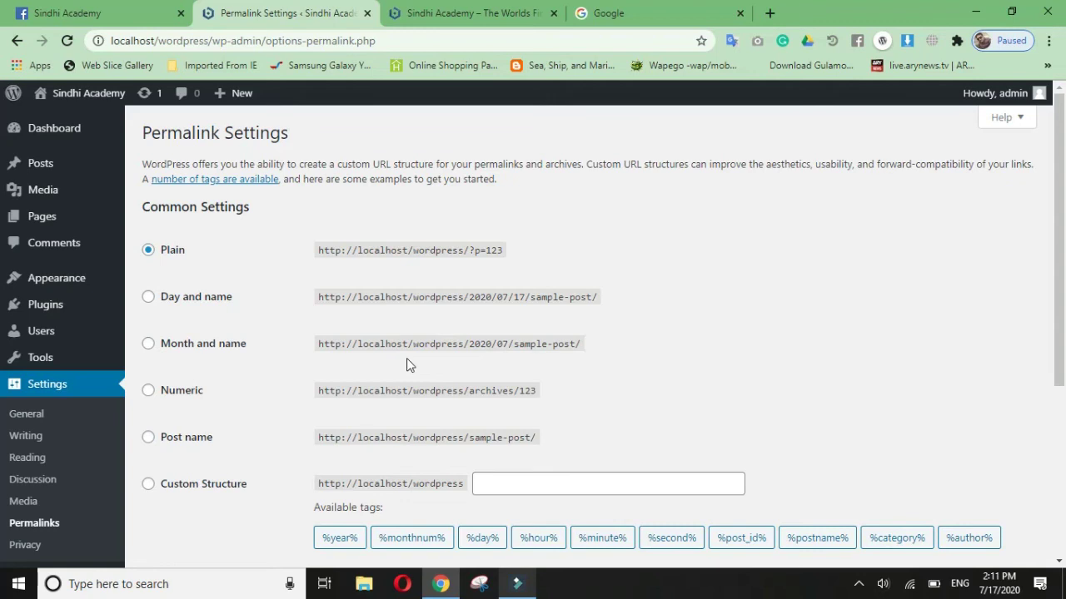
Step: Choose Post name, then try Day and name and inspect the date in its example URL
left_click(188, 442)
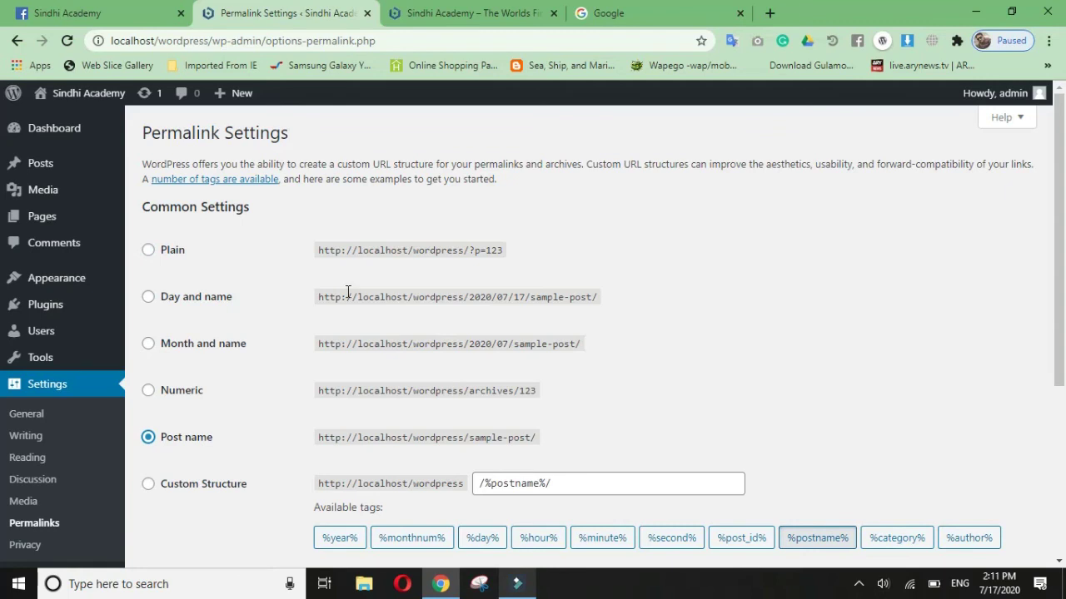
scroll(526, 278, "down", 2)
scroll(528, 278, "up", 1)
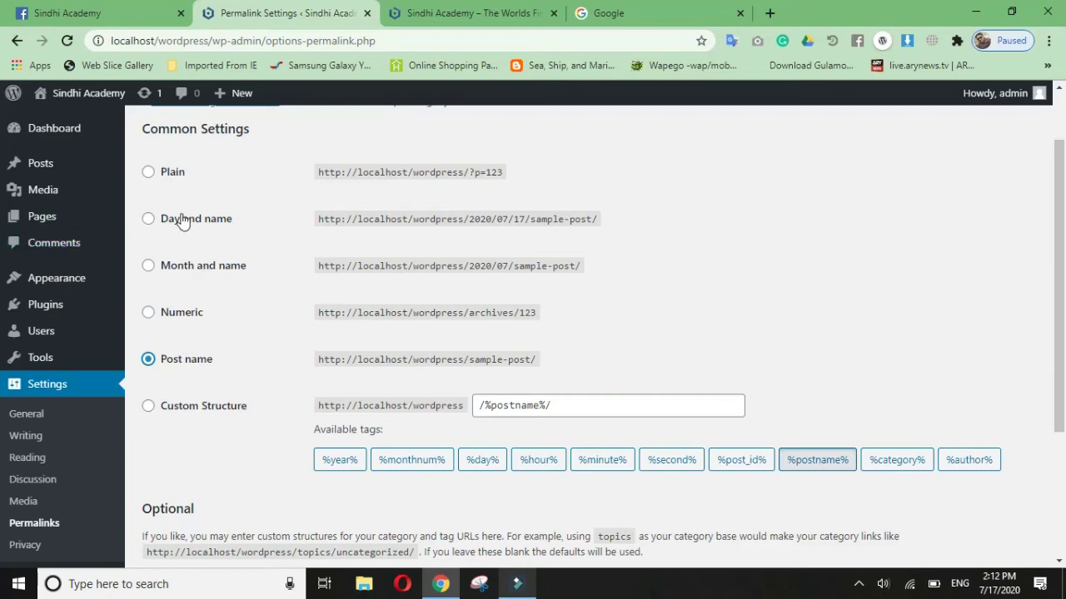
left_click(189, 227)
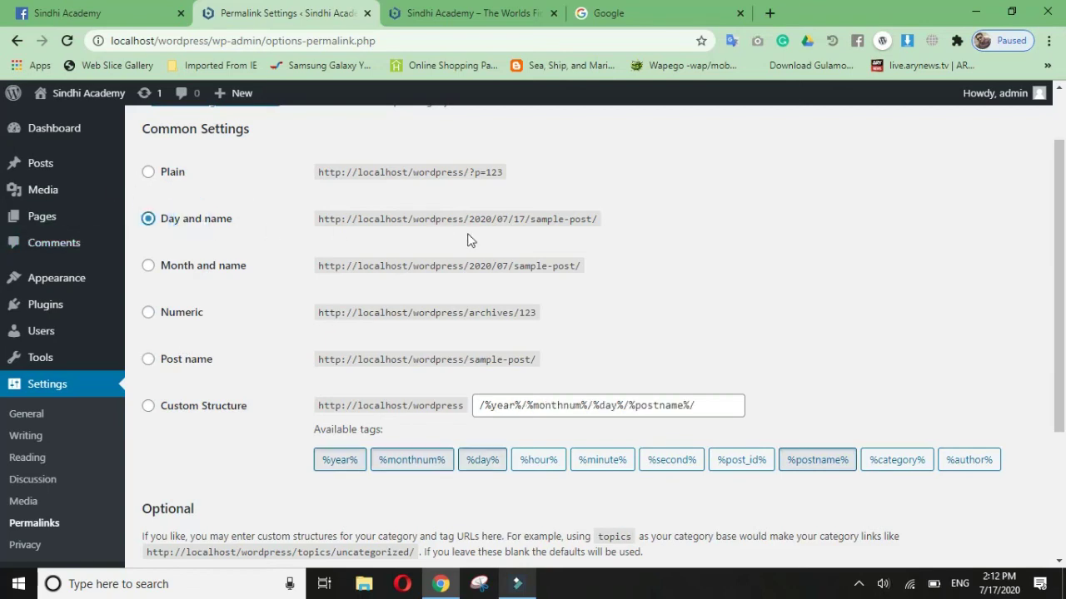
left_click(422, 216)
left_click_drag(468, 219, 590, 218)
left_click(671, 311)
Step: Switch back to Post name, then select Custom Structure and focus its field
left_click(178, 370)
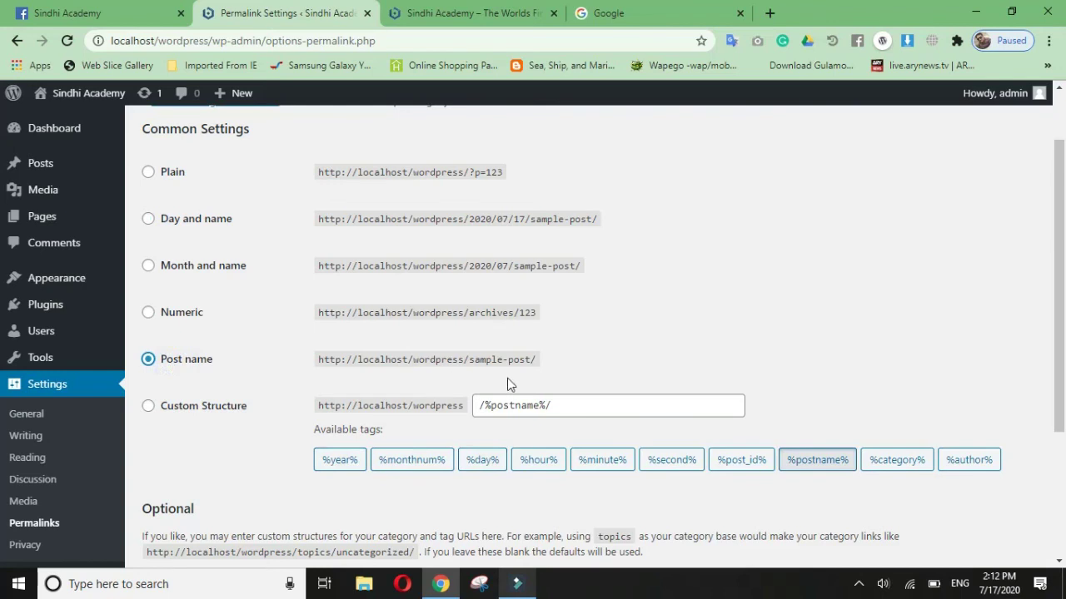
left_click(214, 408)
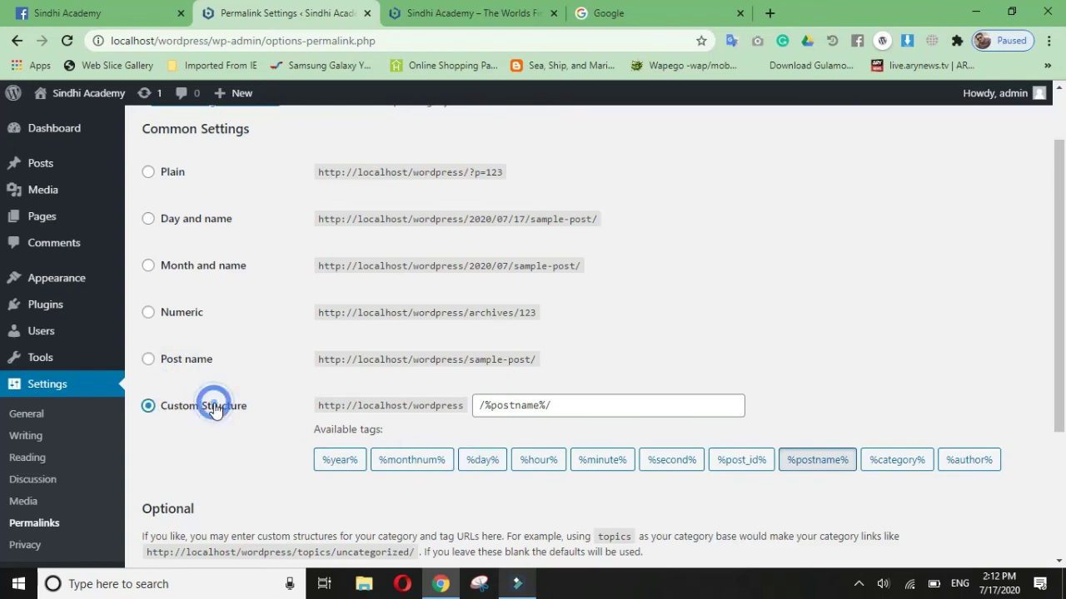
left_click(603, 413)
Step: Clear the field and build /%day%/%monthnum%/%year%/%author%/%category%/%postname%/ from the tag buttons
key("ctrl+a")
key("BackSpace")
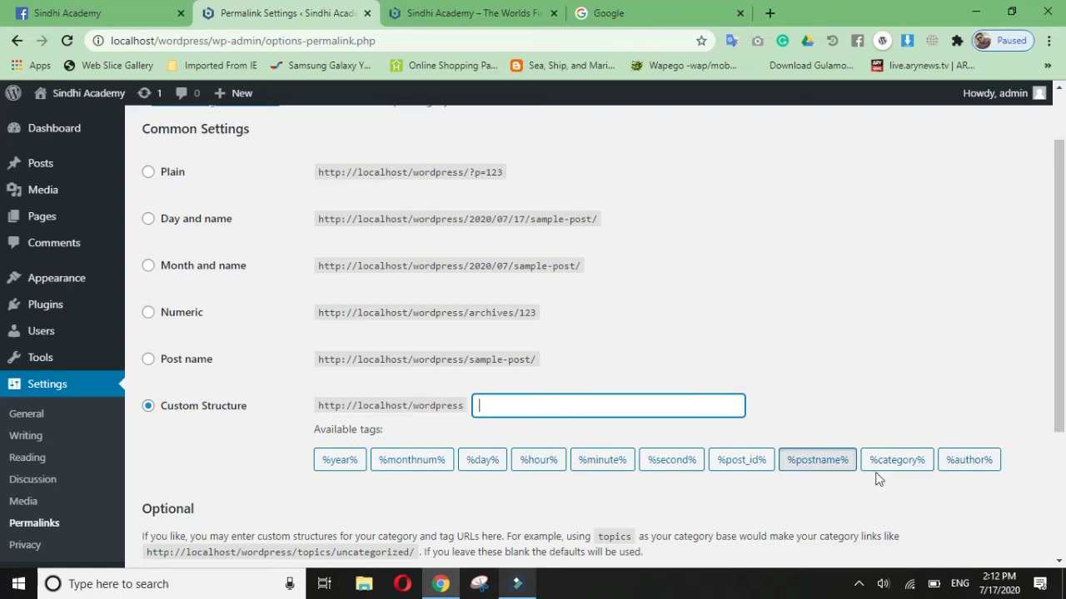
left_click(481, 466)
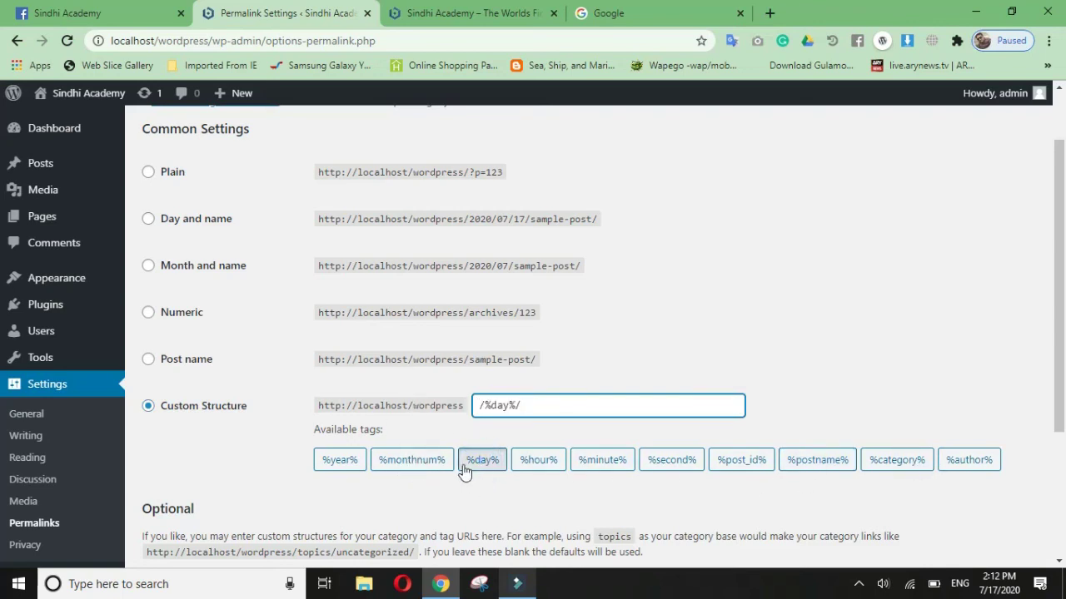
left_click(401, 463)
left_click(351, 461)
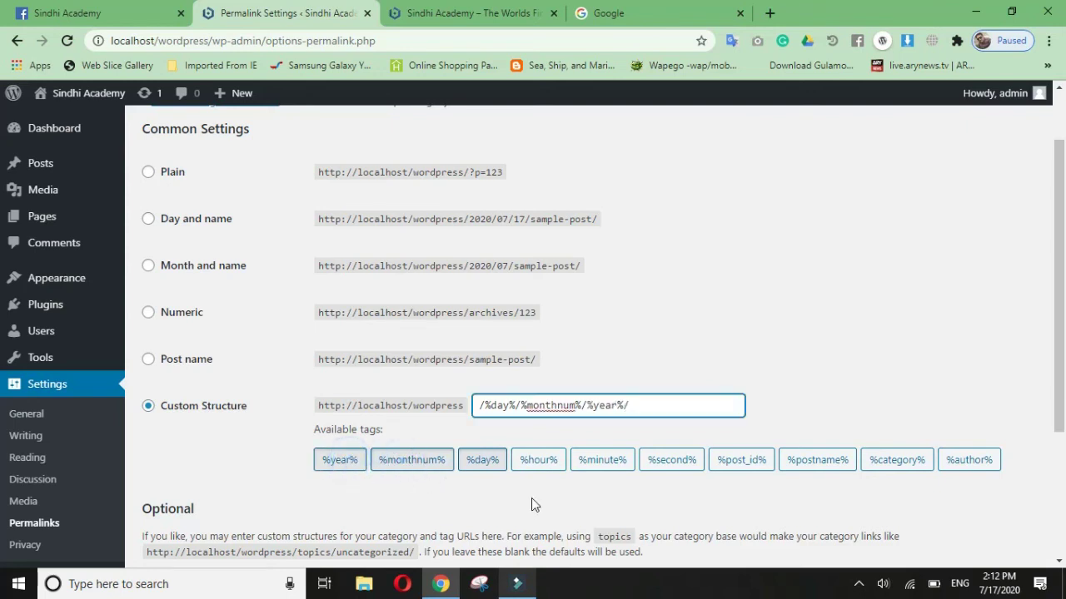
left_click(970, 465)
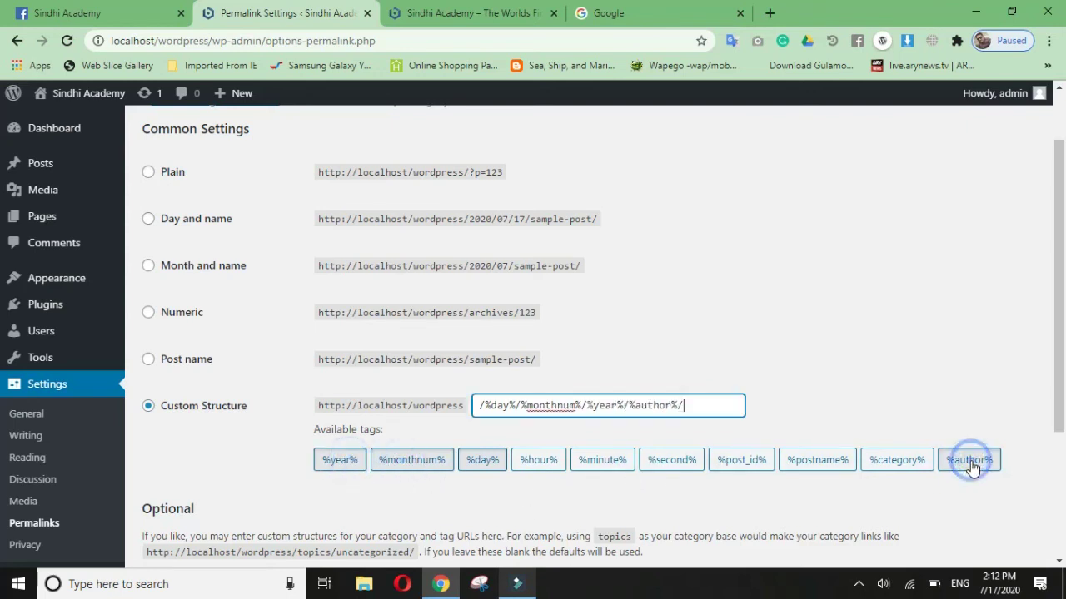
left_click(906, 471)
left_click(824, 463)
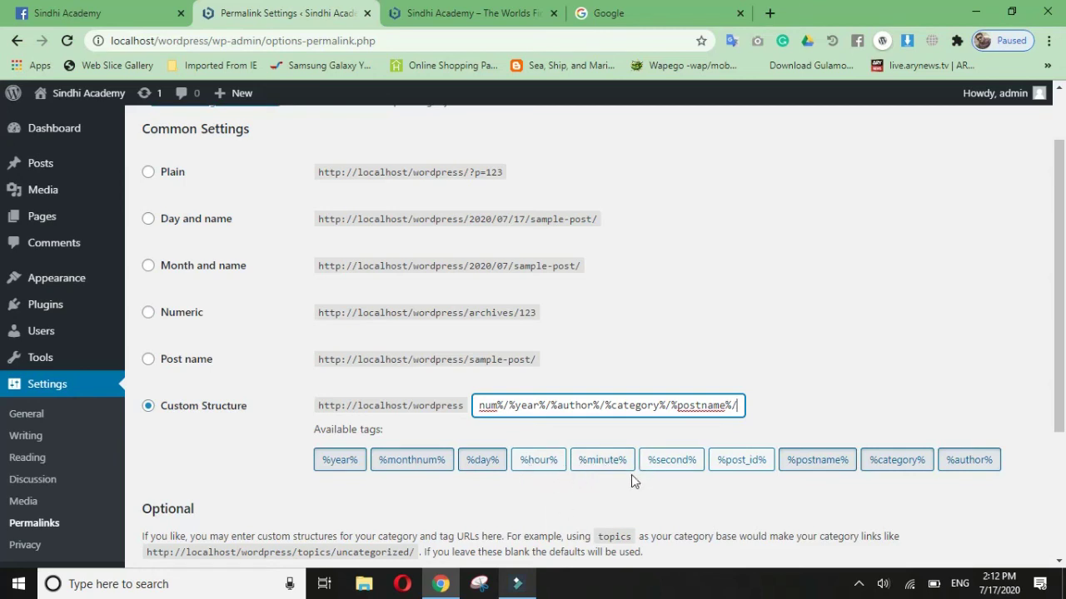
scroll(523, 413, "down", 3)
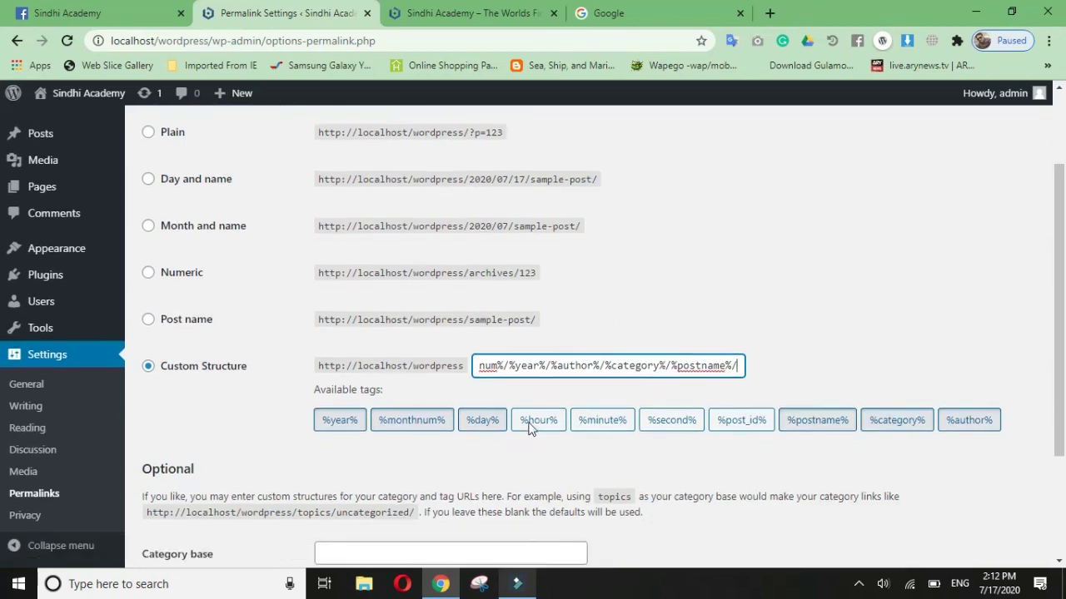
Step: Save the custom structure, reload the site tab and open the Hello world! post
left_click(214, 486)
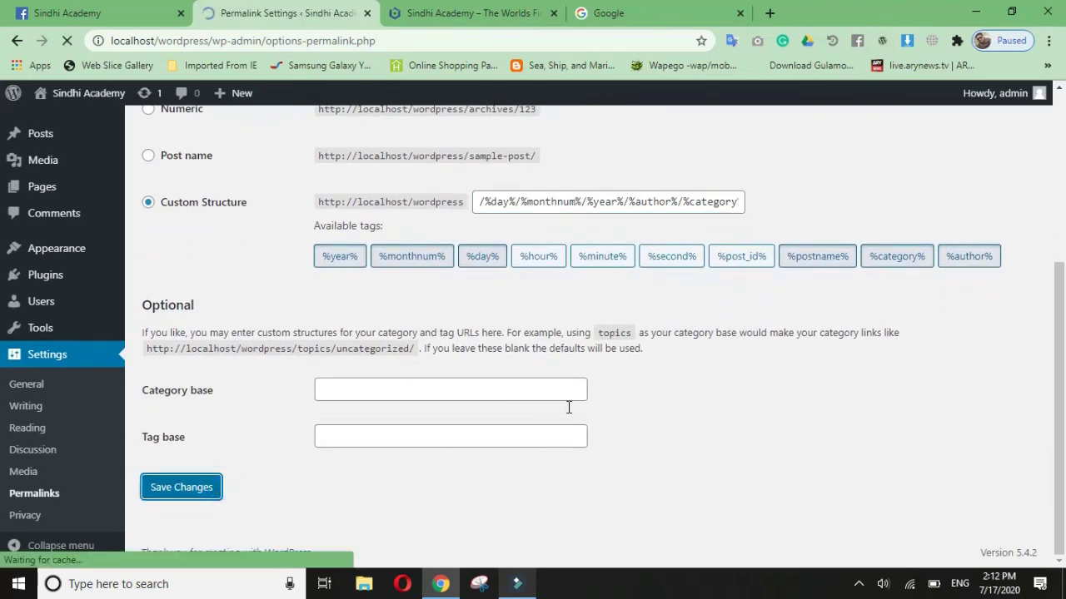
left_click(487, 16)
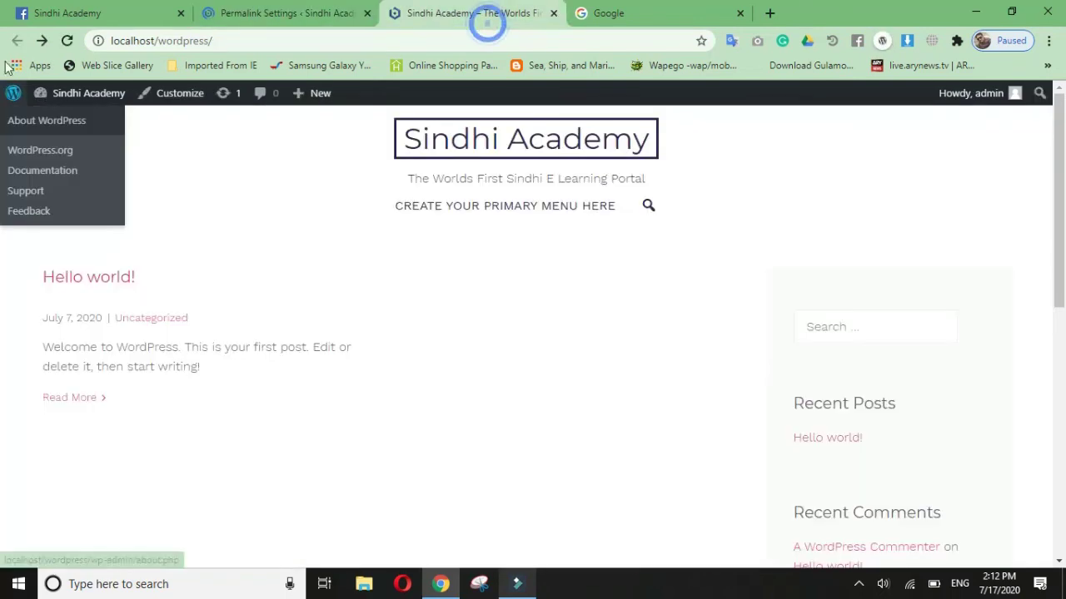
left_click(67, 40)
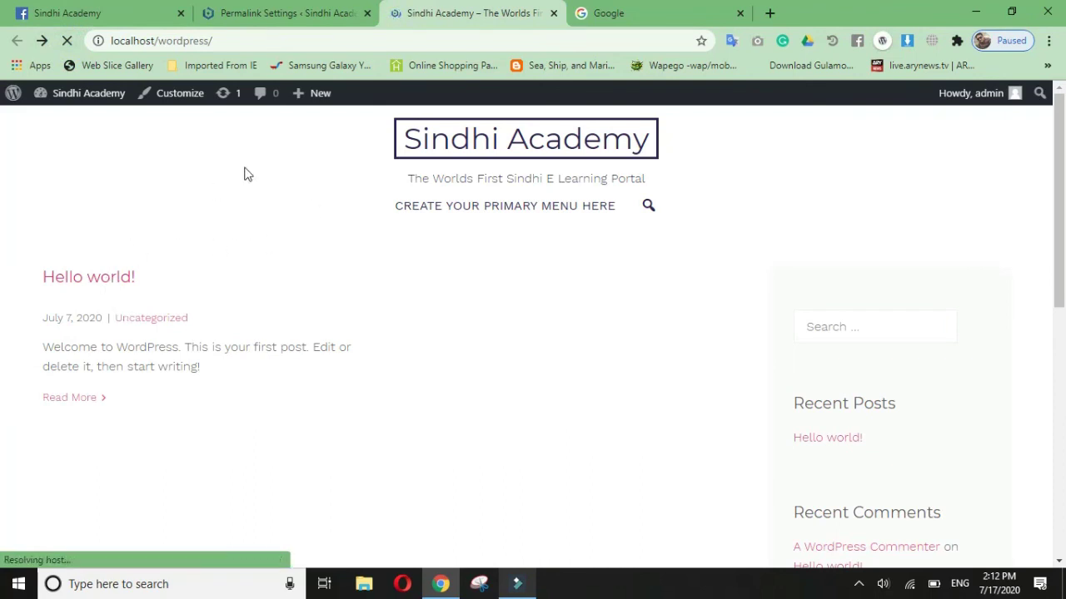
left_click(123, 275)
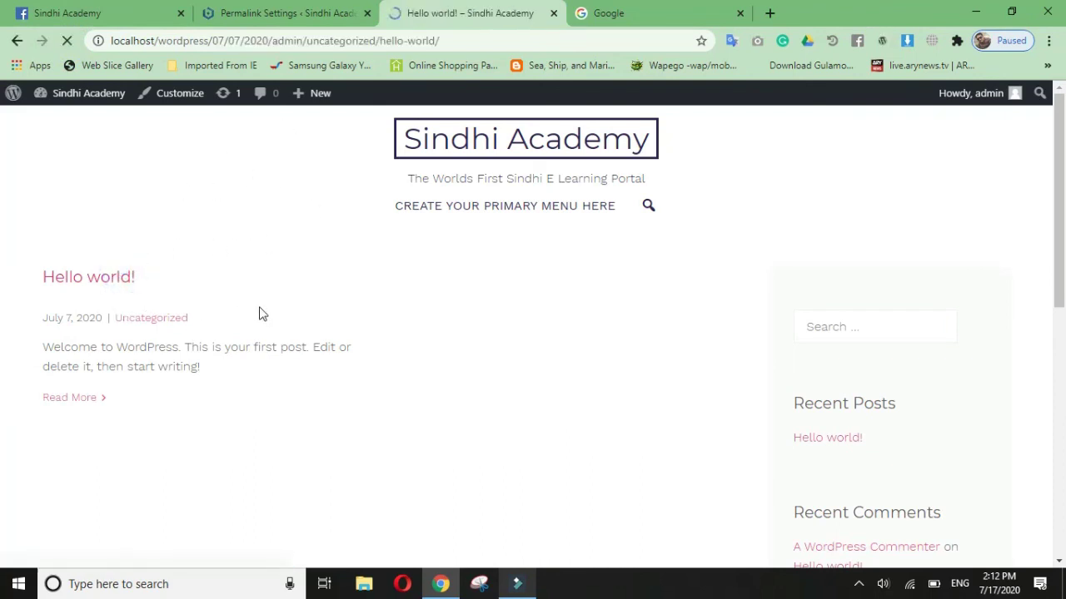
Step: Highlight the 07/07/2020 date, admin and uncategorized parts of the post URL, then return to Permalink Settings
left_click(212, 42)
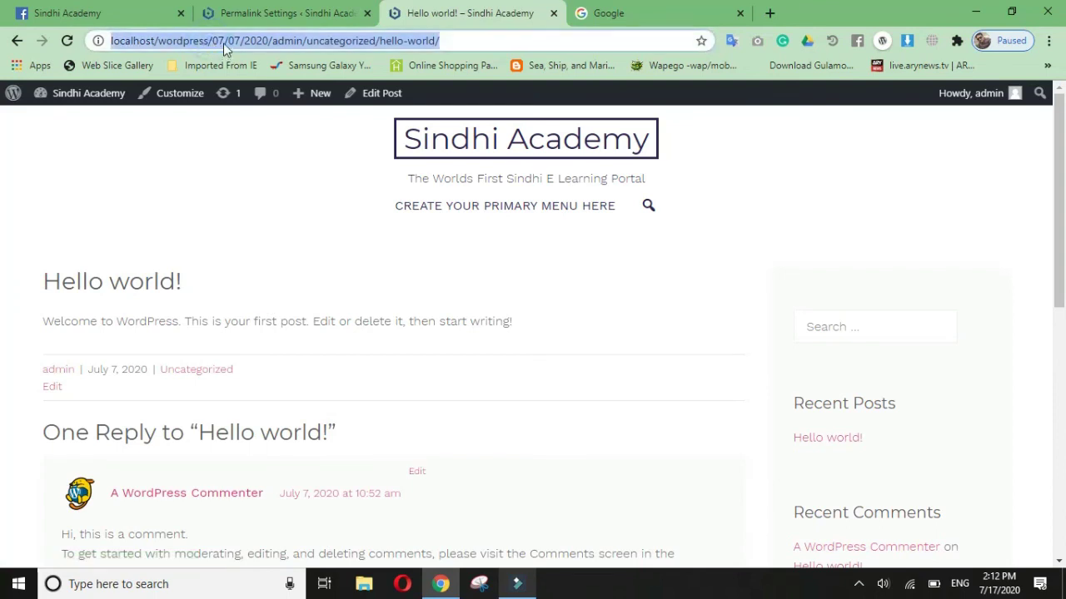
left_click(213, 41)
left_click(214, 41)
left_click_drag(214, 41, 269, 51)
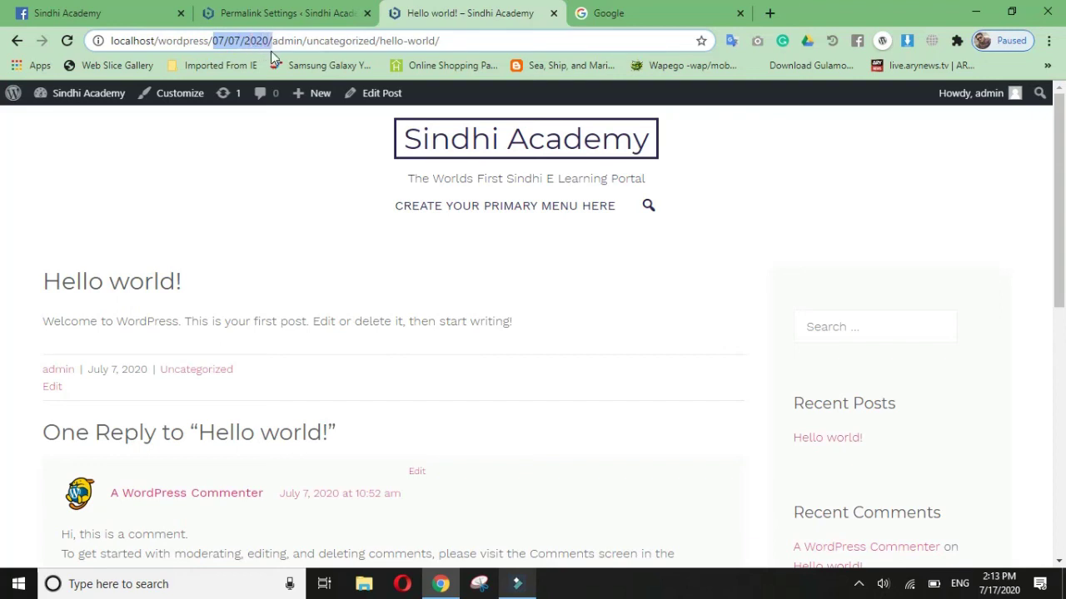
left_click(307, 41)
double_click(285, 41)
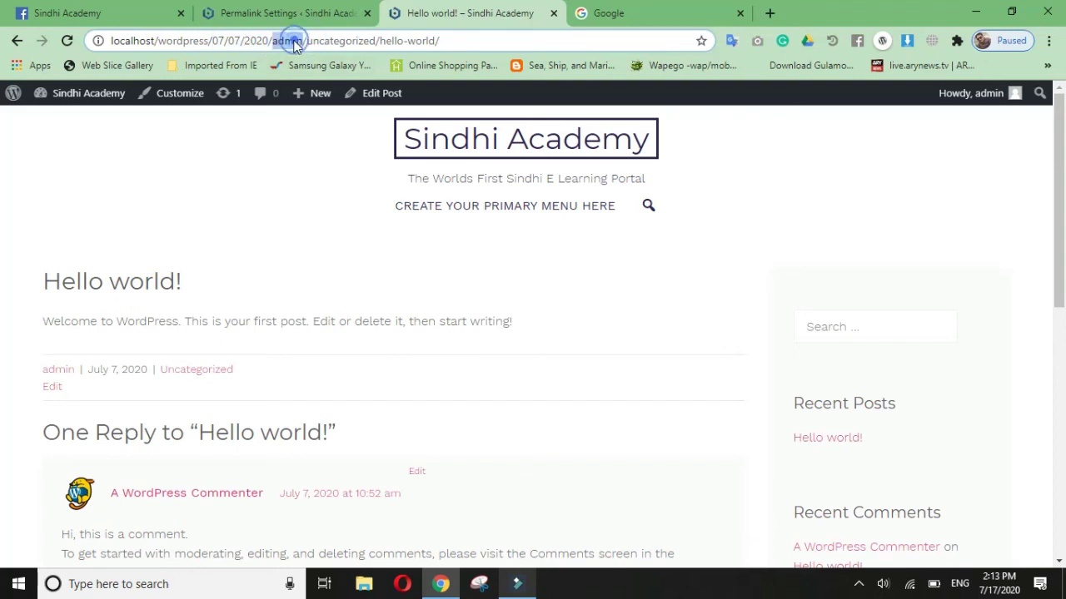
double_click(358, 43)
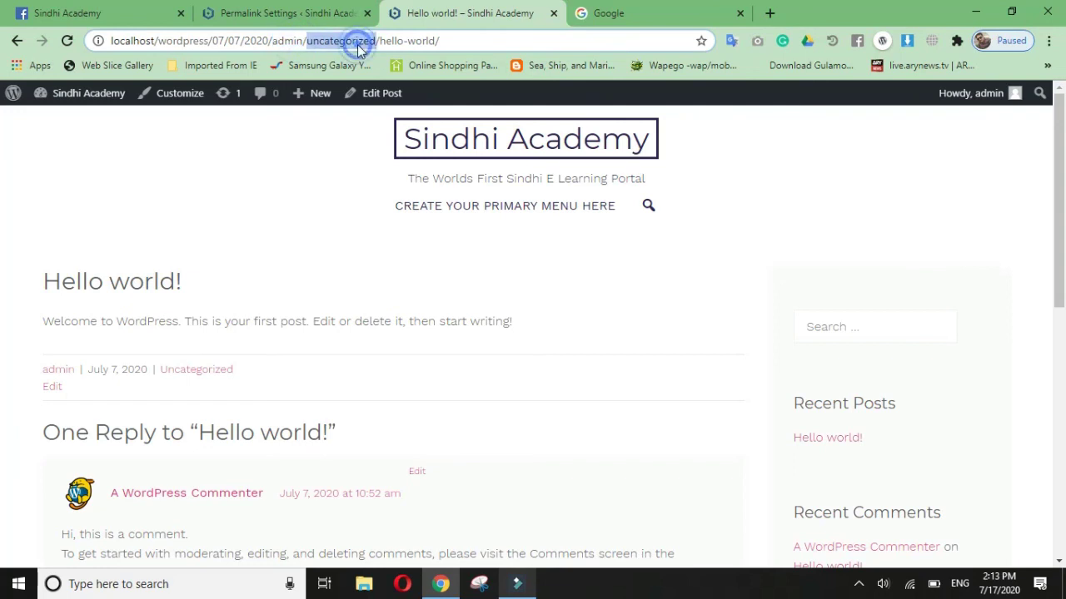
triple_click(416, 43)
left_click(456, 43)
left_click(283, 13)
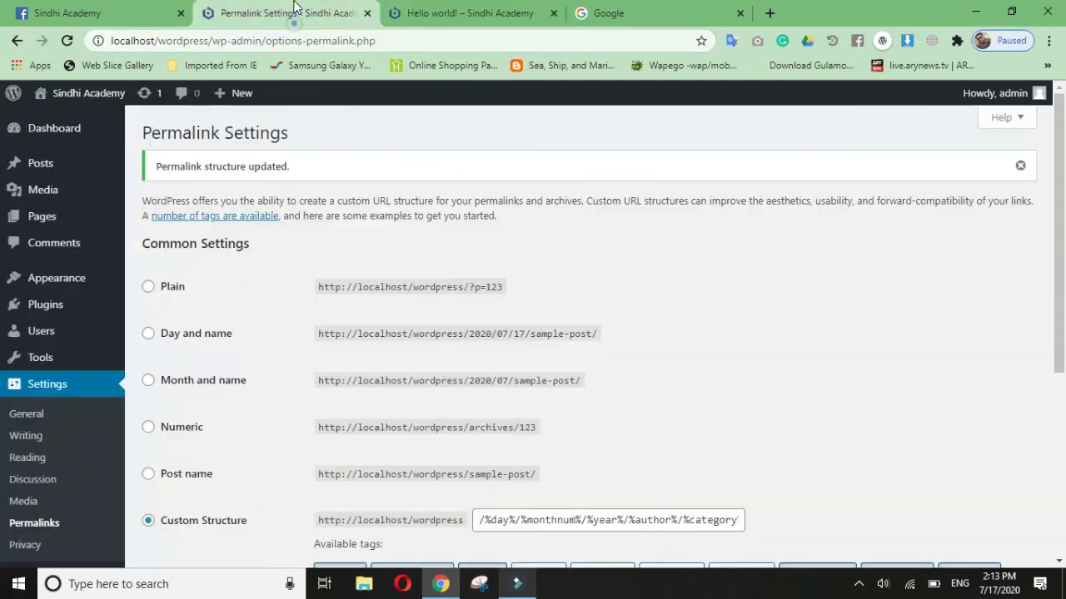
Step: Select the Post name permalink structure and save the change
scroll(215, 505, "down", 1)
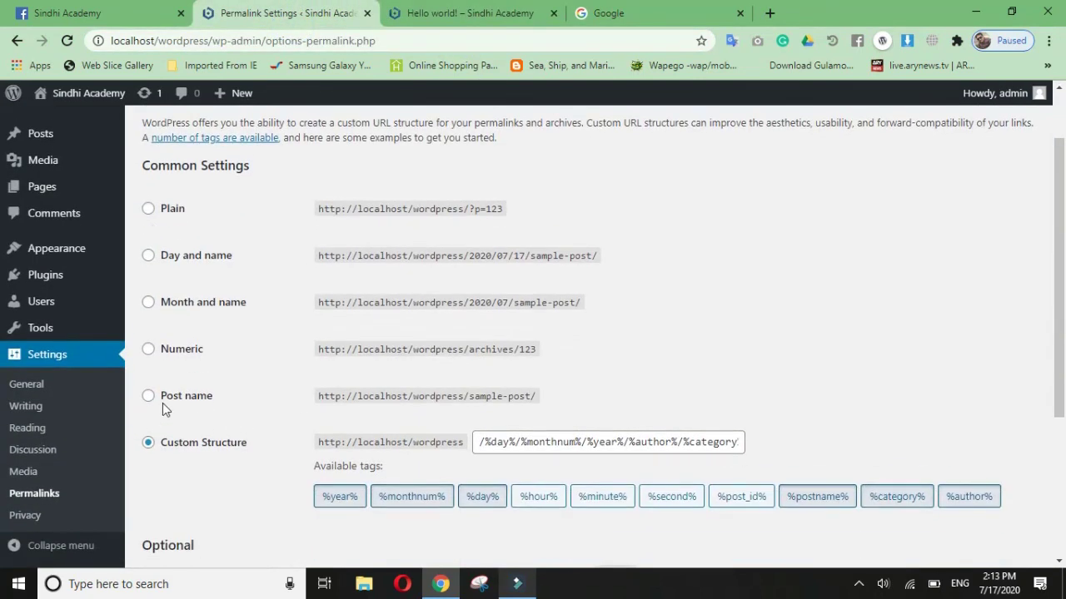
left_click(194, 399)
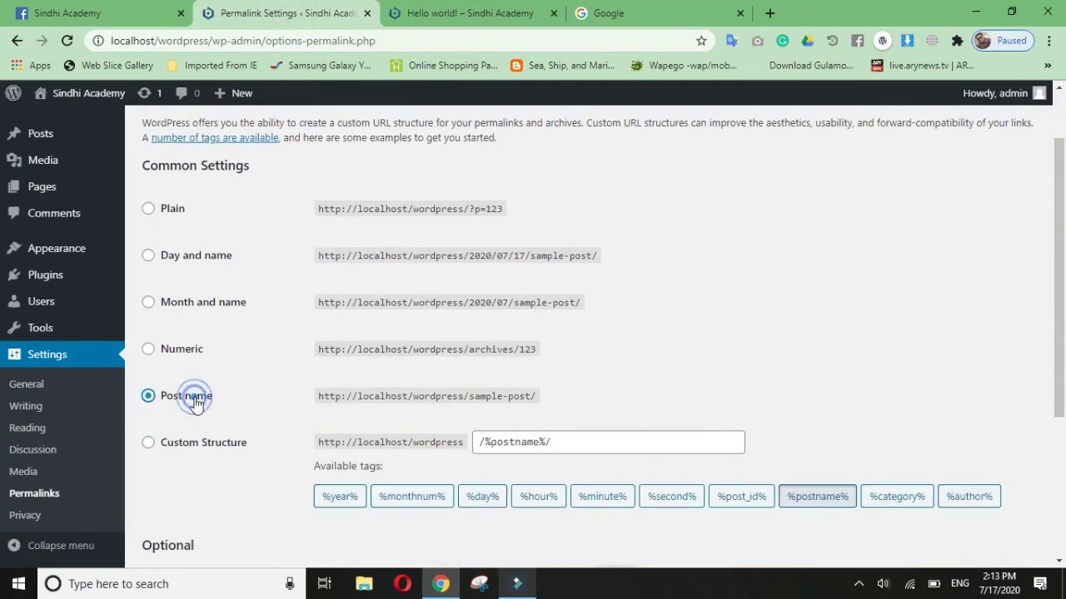
scroll(352, 419, "down", 3)
left_click(200, 492)
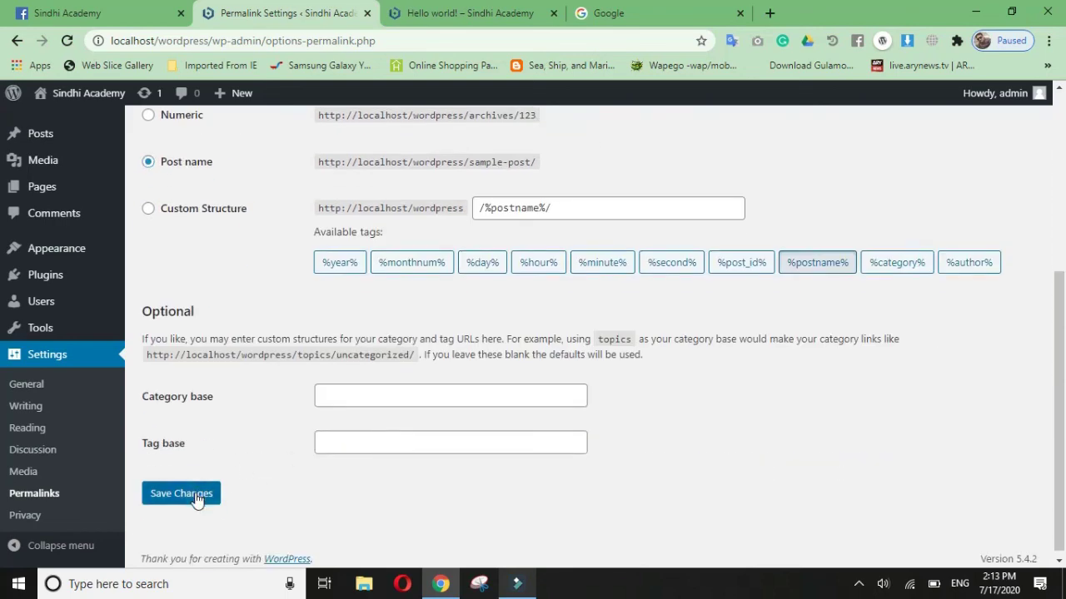
Step: Reload the site, reopen Hello world! and confirm its URL ends in /hello-world/
left_click(471, 13)
left_click(66, 40)
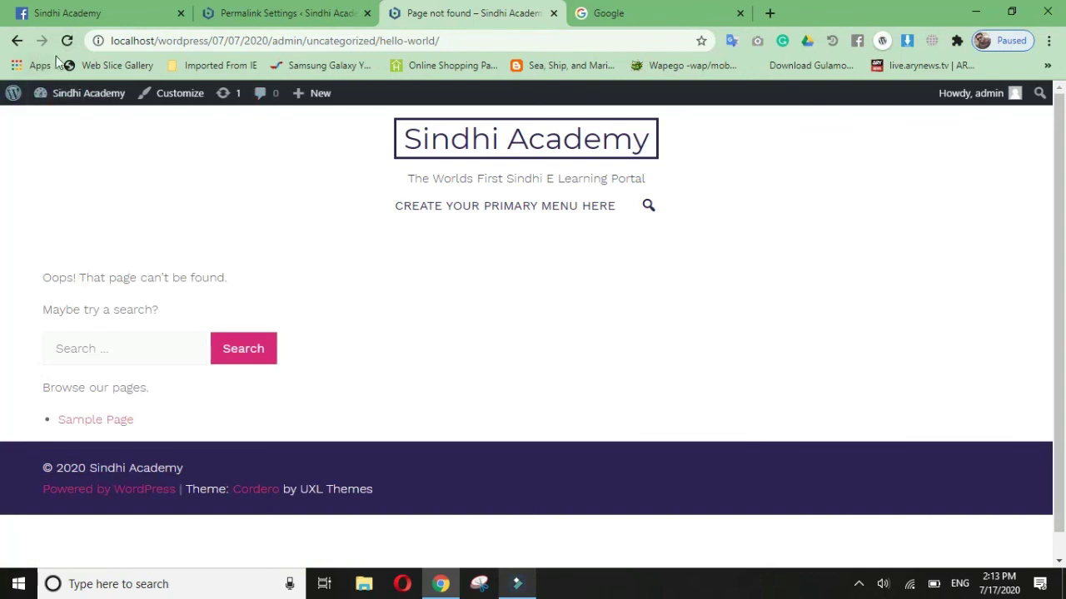
left_click(67, 41)
left_click(485, 149)
left_click(90, 275)
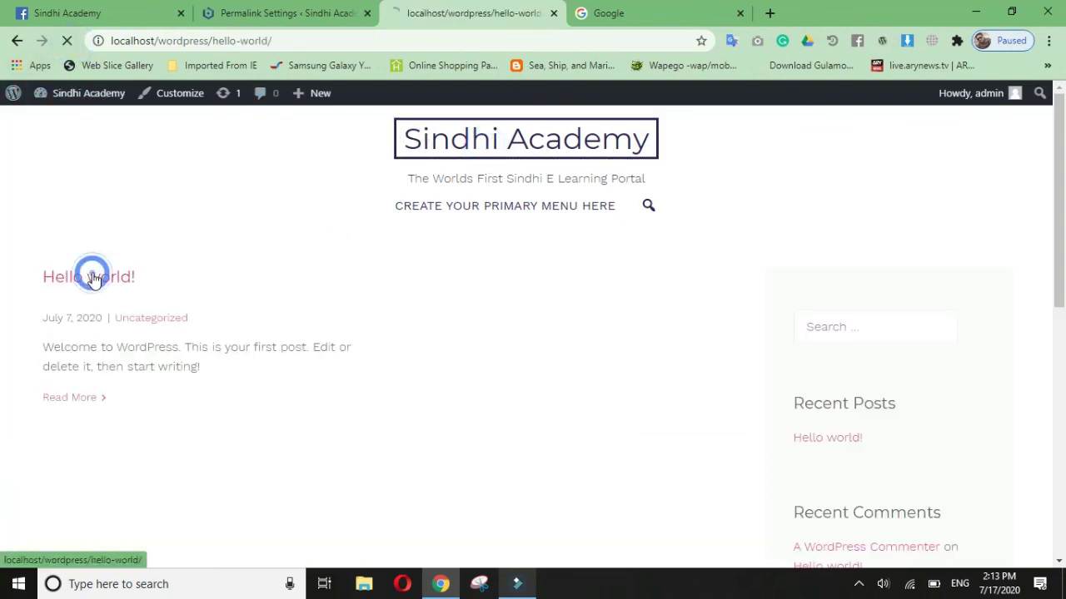
left_click_drag(213, 41, 270, 41)
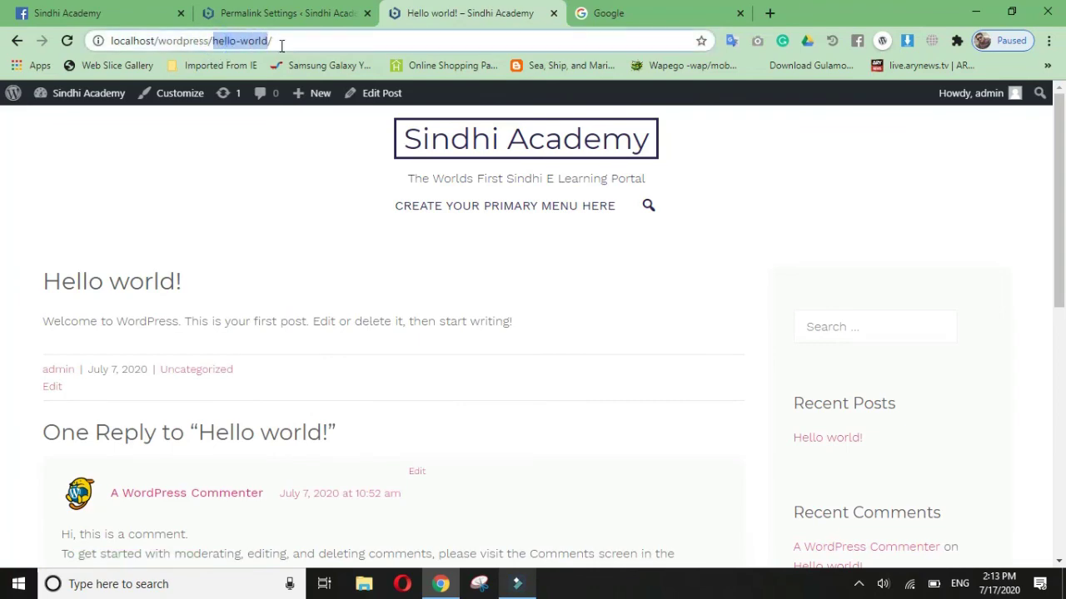
left_click(281, 42)
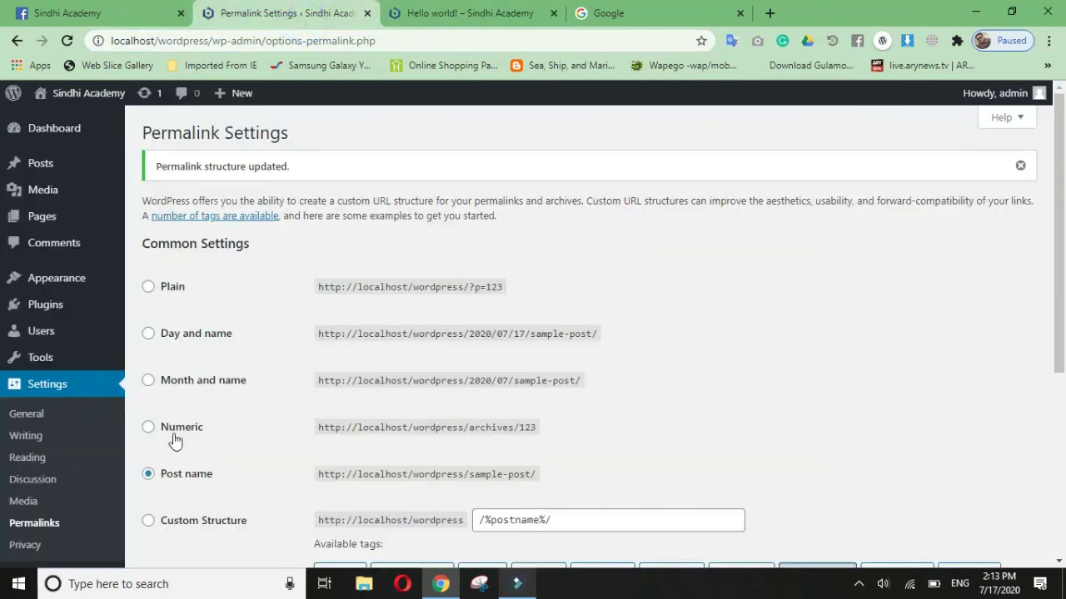
scroll(283, 402, "down", 4)
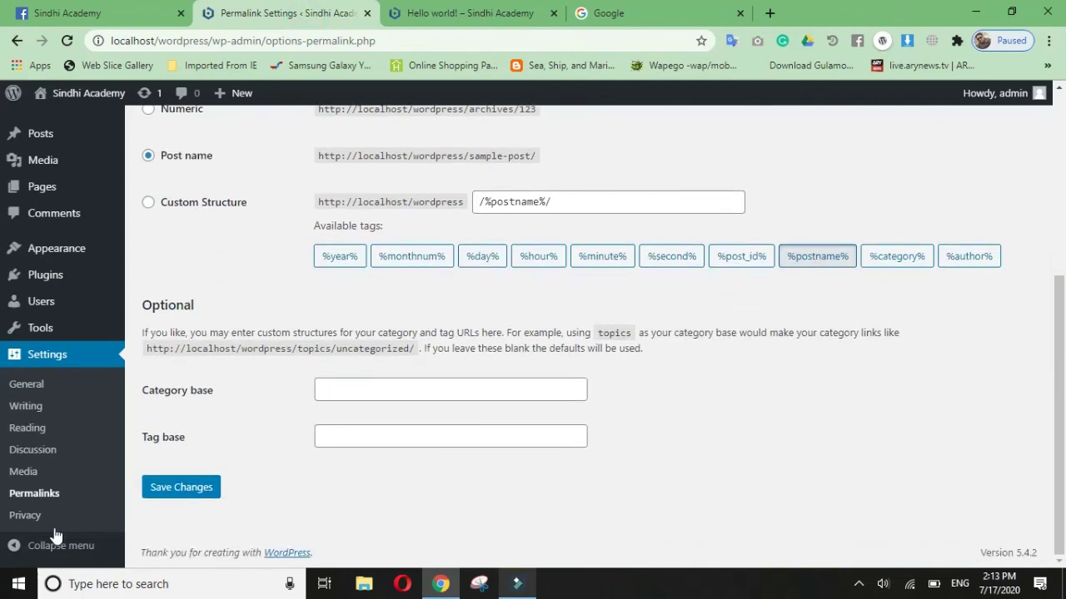
left_click(25, 517)
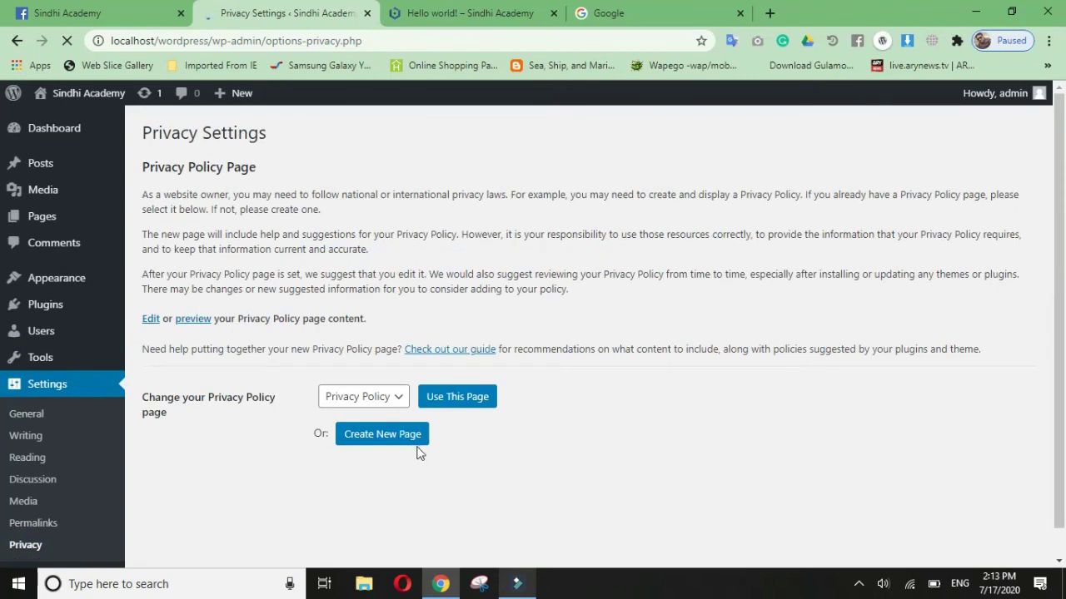
Step: Check the privacy policy page dropdown and leave Privacy Policy selected
left_click(372, 408)
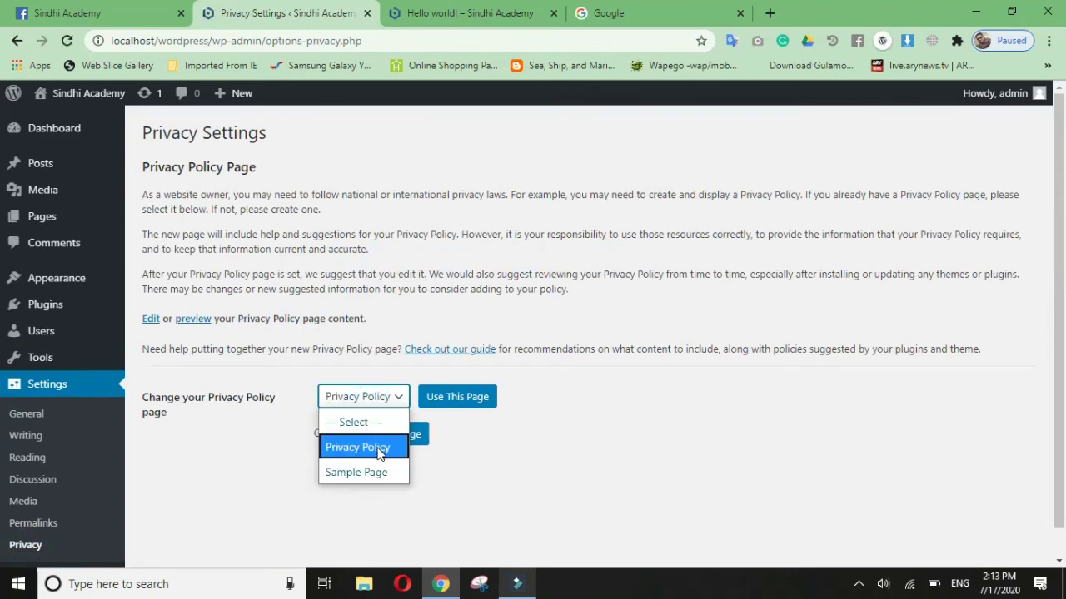
left_click(582, 487)
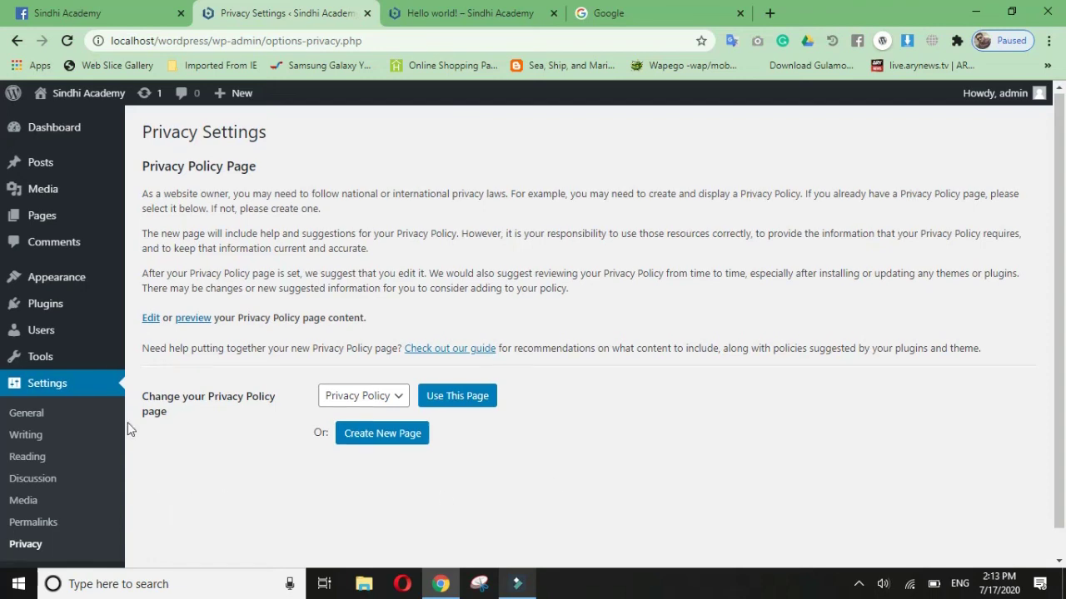
scroll(67, 467, "down", 1)
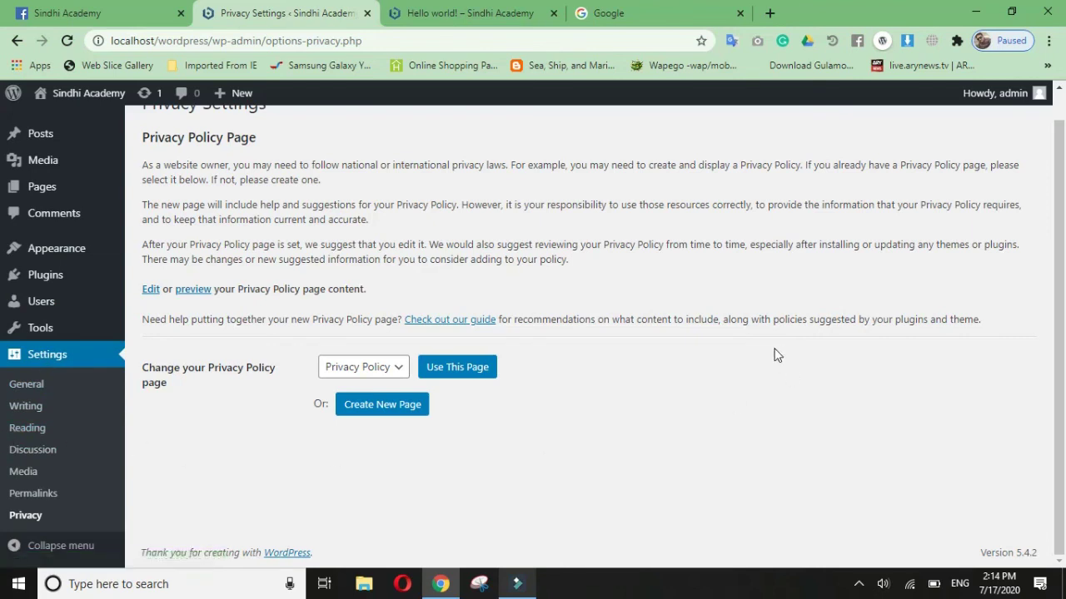
scroll(659, 365, "up", 1)
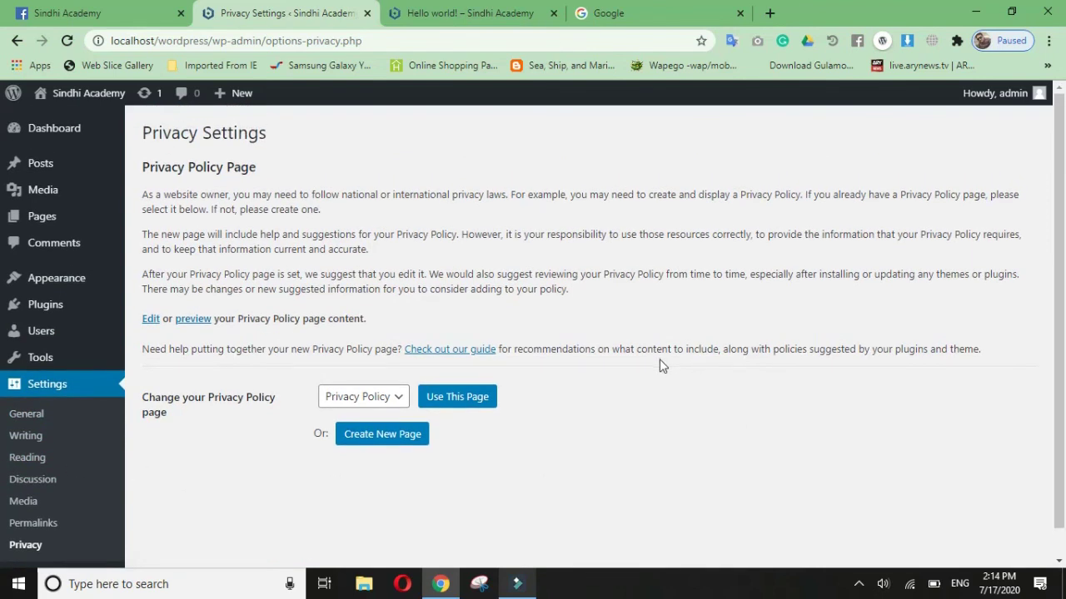